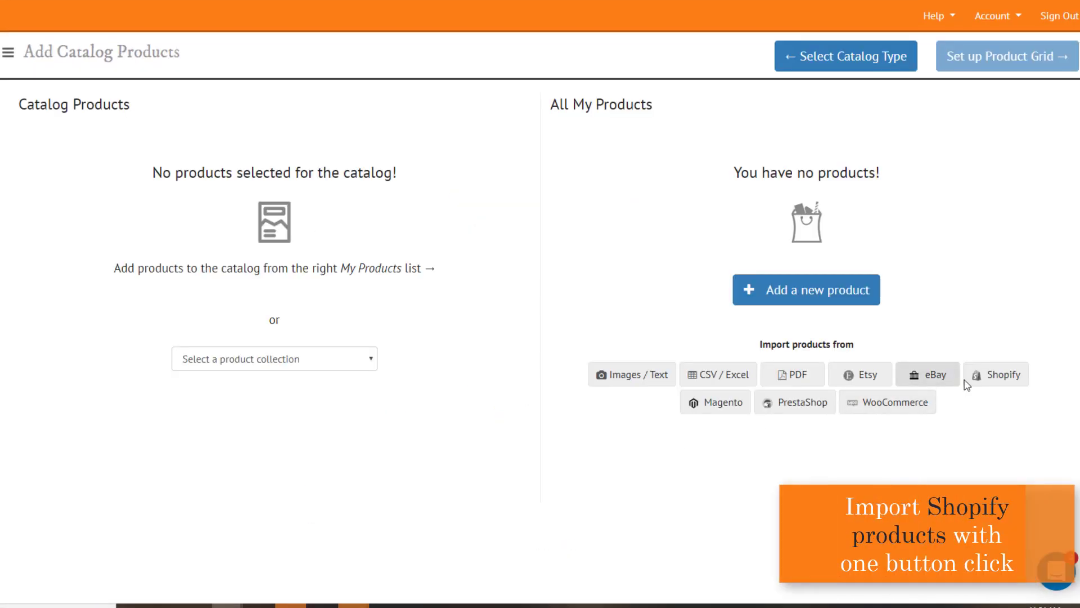
# Choose Shopify as the source under 'Import products from'
pyautogui.click(983, 381)
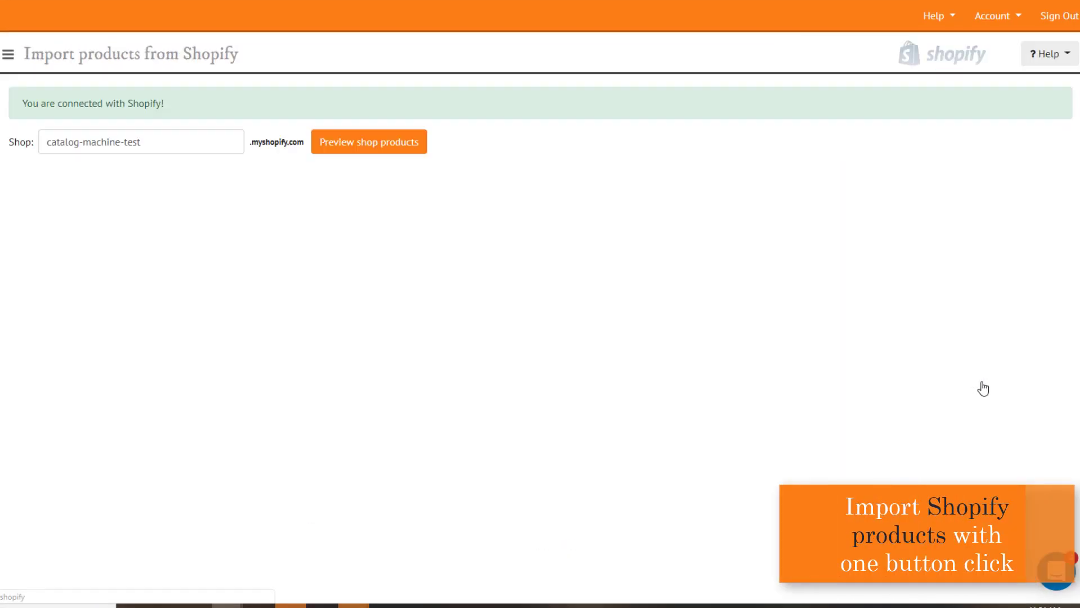
# Preview the shop products, select all 18 and import them under the Generic category
pyautogui.click(391, 153)
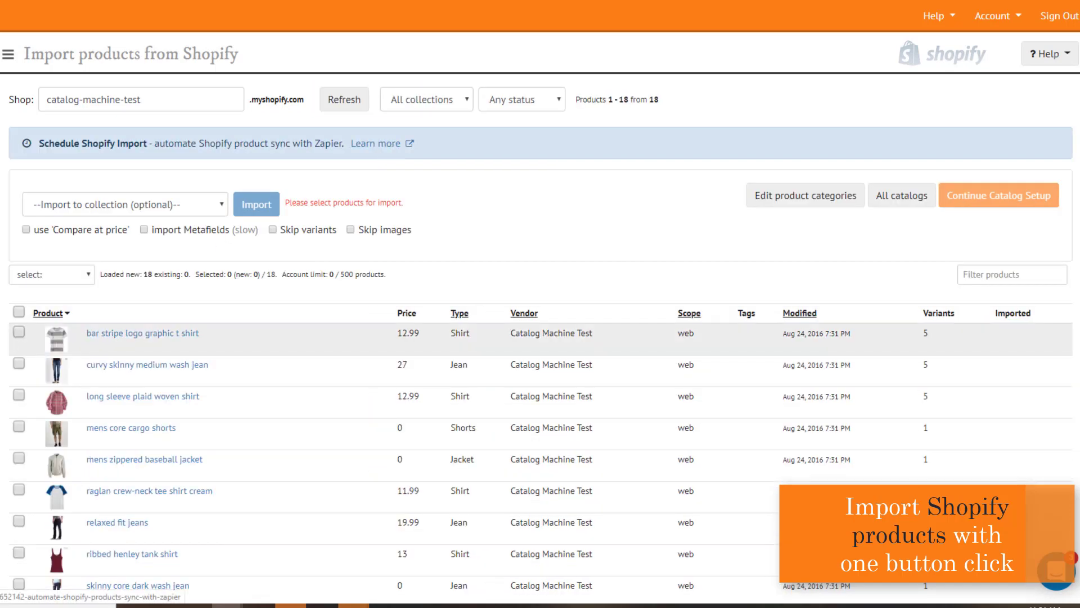
pyautogui.click(19, 312)
pyautogui.click(187, 203)
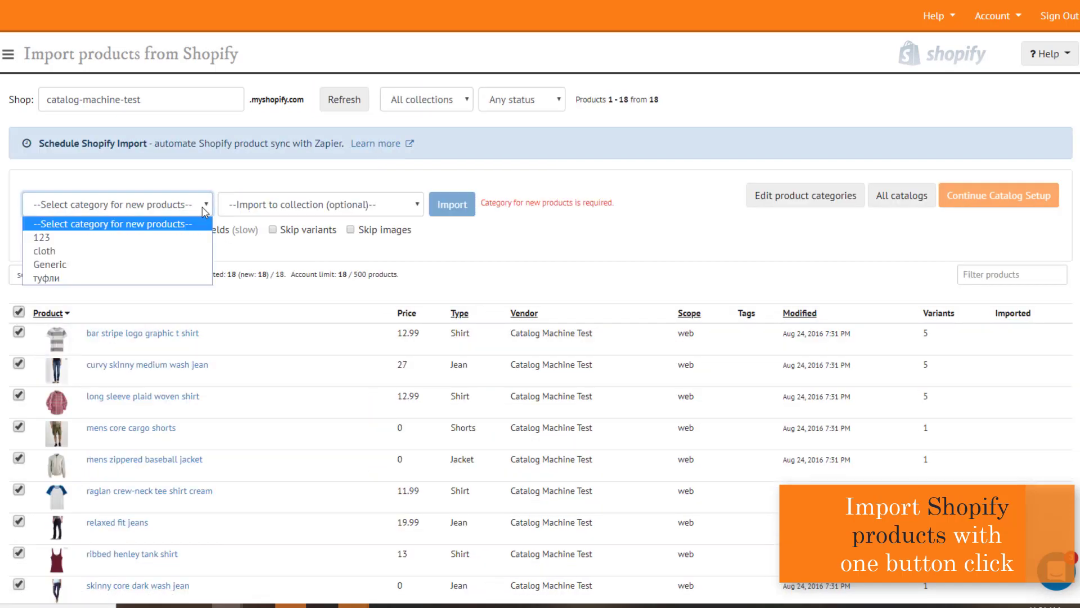
pyautogui.click(183, 269)
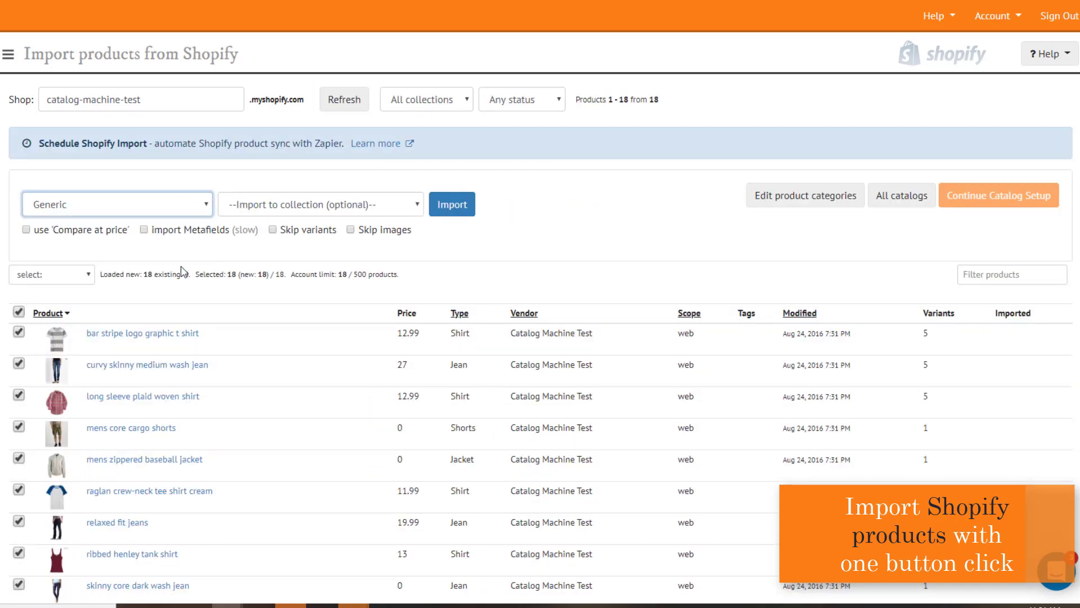
pyautogui.click(453, 206)
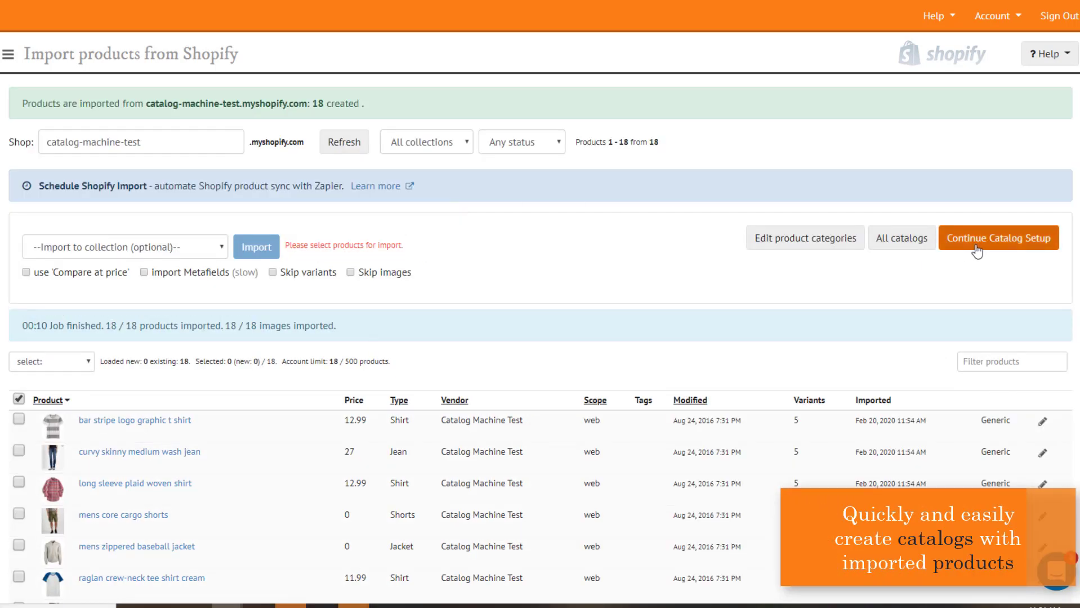
# Continue catalog setup, add all 18 products and move on to grid setup
pyautogui.click(976, 240)
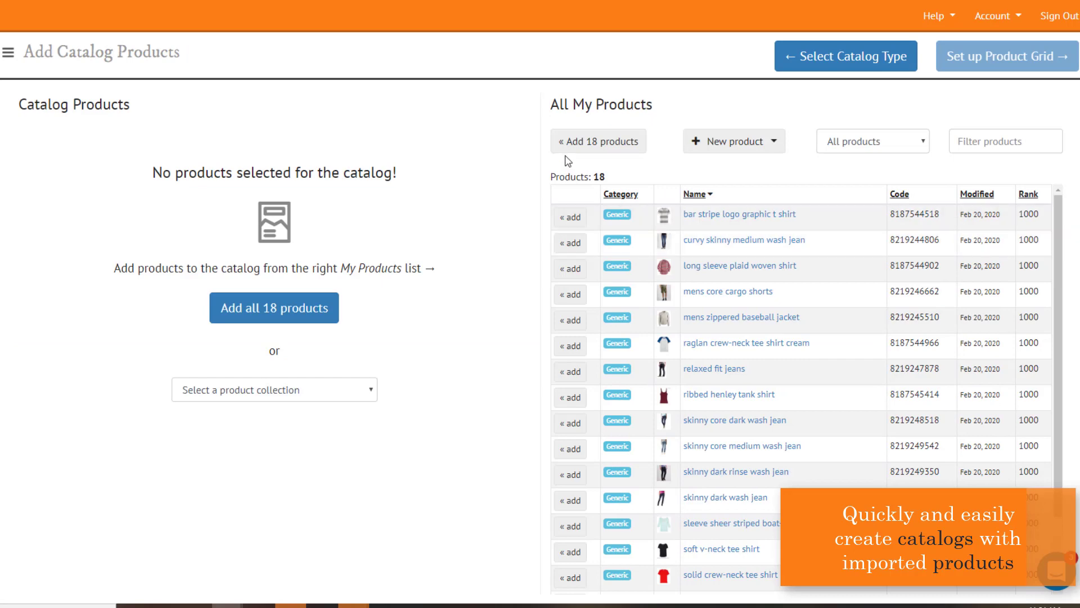
pyautogui.click(563, 149)
pyautogui.click(984, 62)
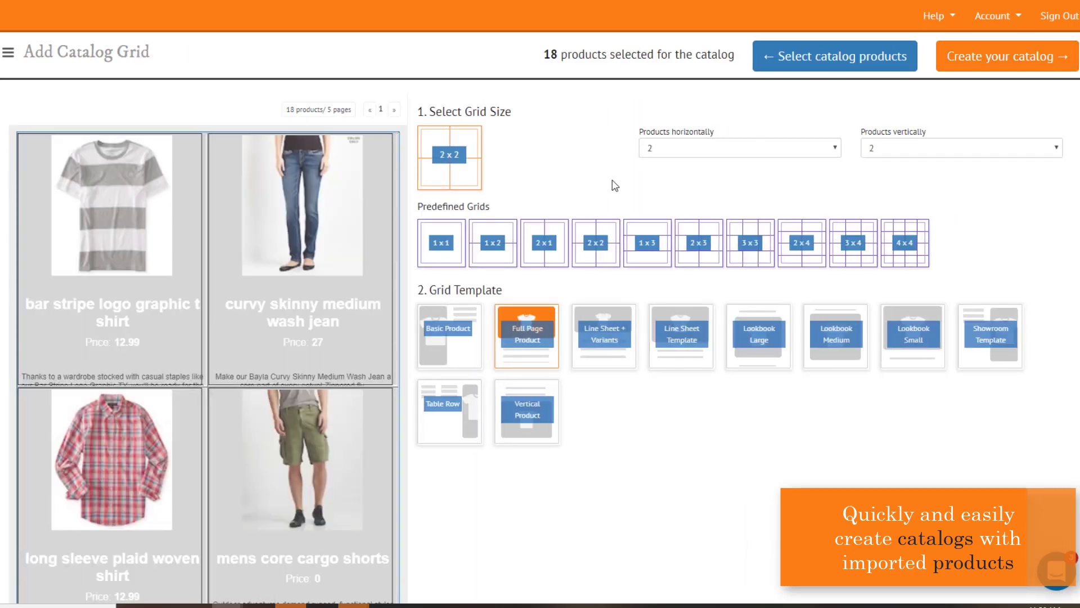
# Settle on the 2x2 predefined product grid after trying two per page
pyautogui.click(533, 261)
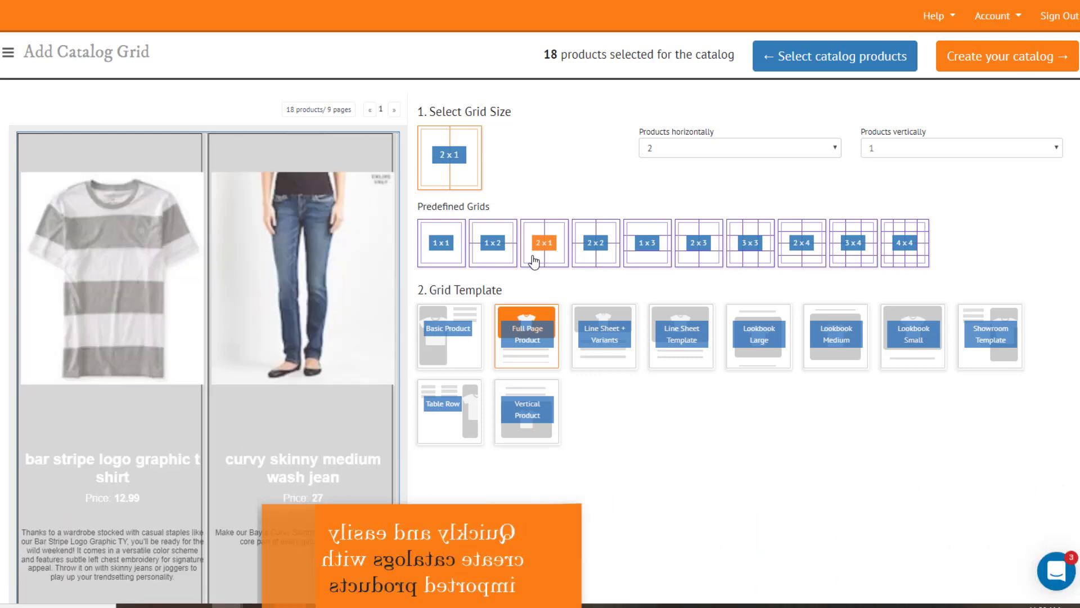
pyautogui.click(596, 256)
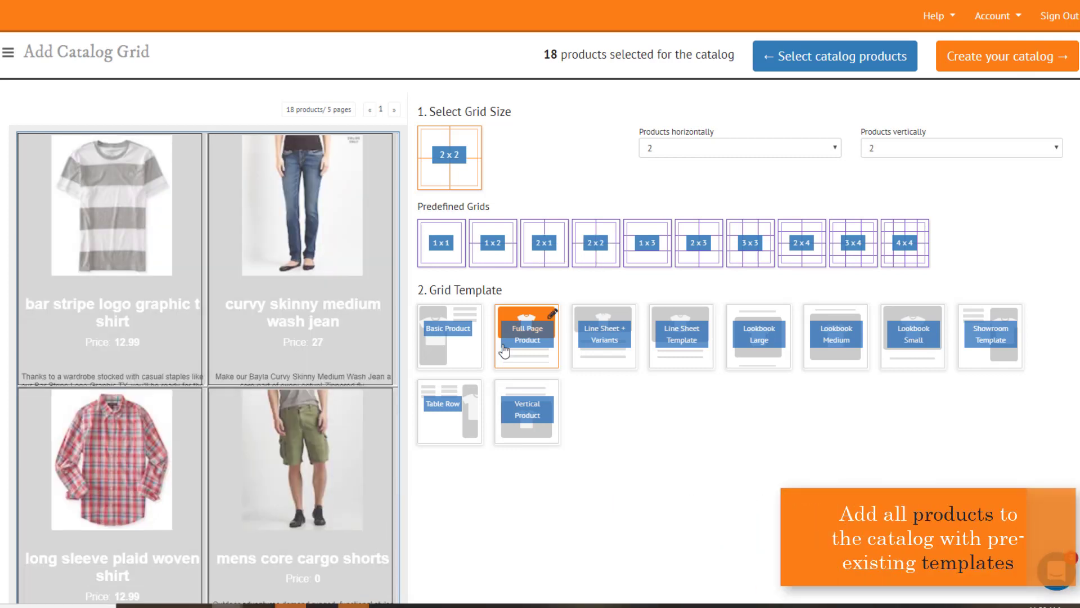
# Pick the Full Page Product template over the line sheet and lookbook ones, and create the catalog
pyautogui.click(603, 373)
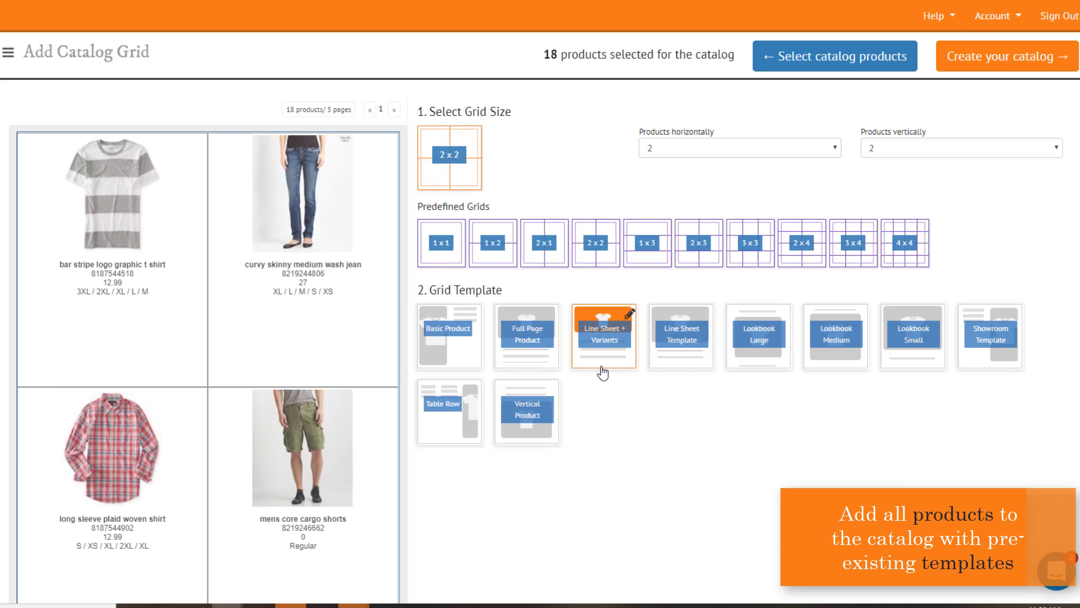
pyautogui.click(675, 366)
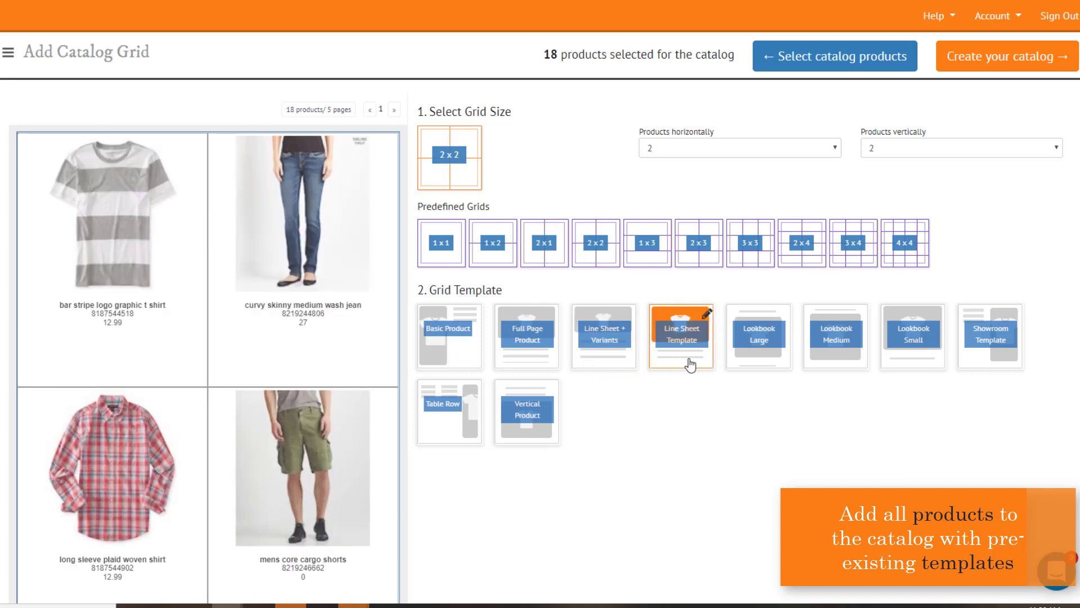
pyautogui.click(762, 368)
pyautogui.click(542, 361)
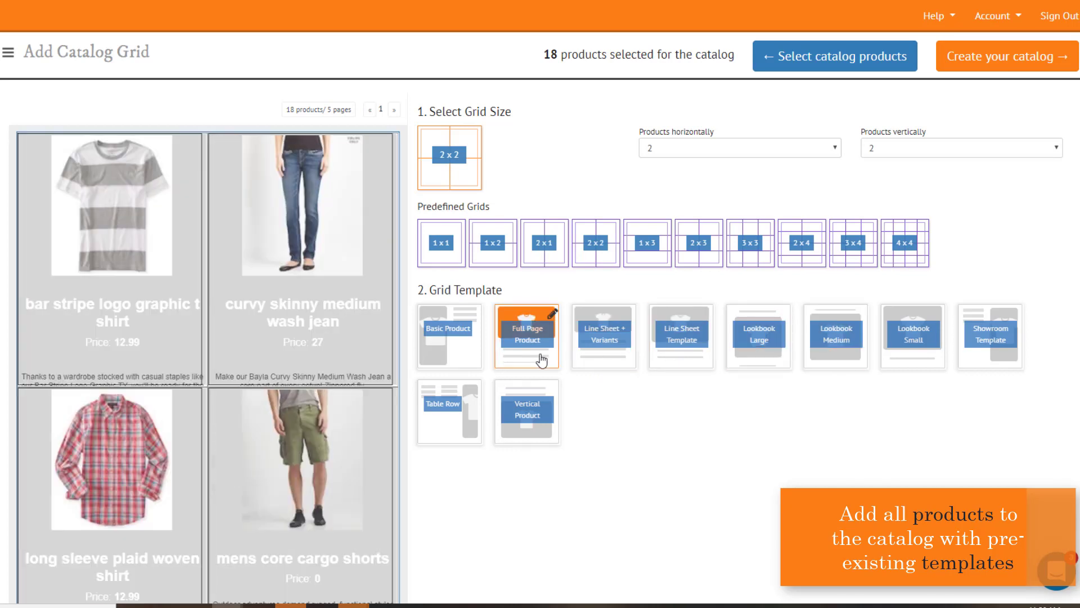
pyautogui.click(1019, 73)
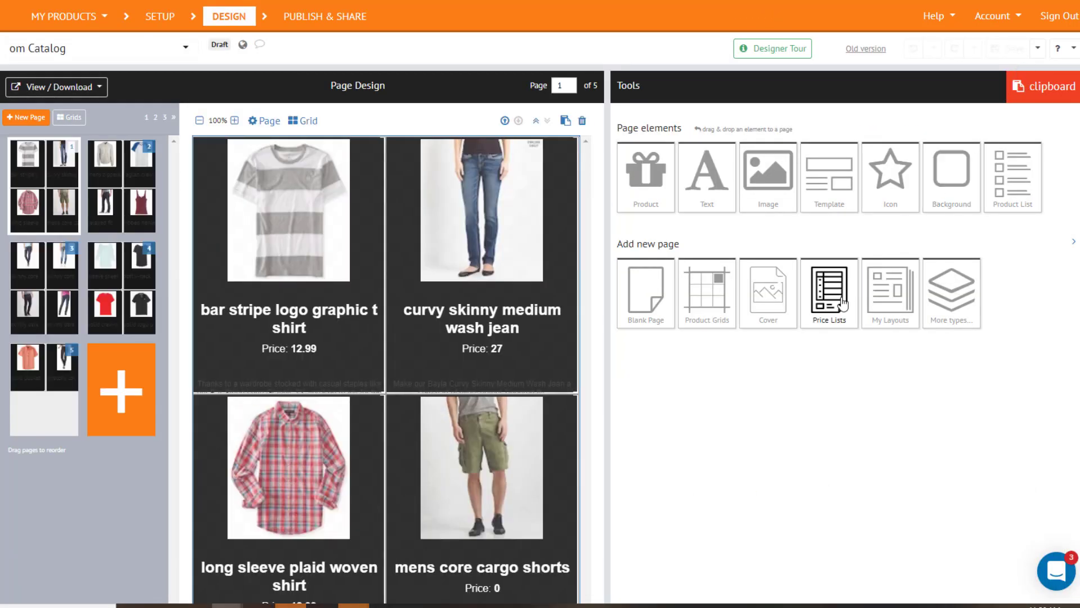
# Add a 'Cover: full page image' page at the front of the catalog
pyautogui.click(785, 297)
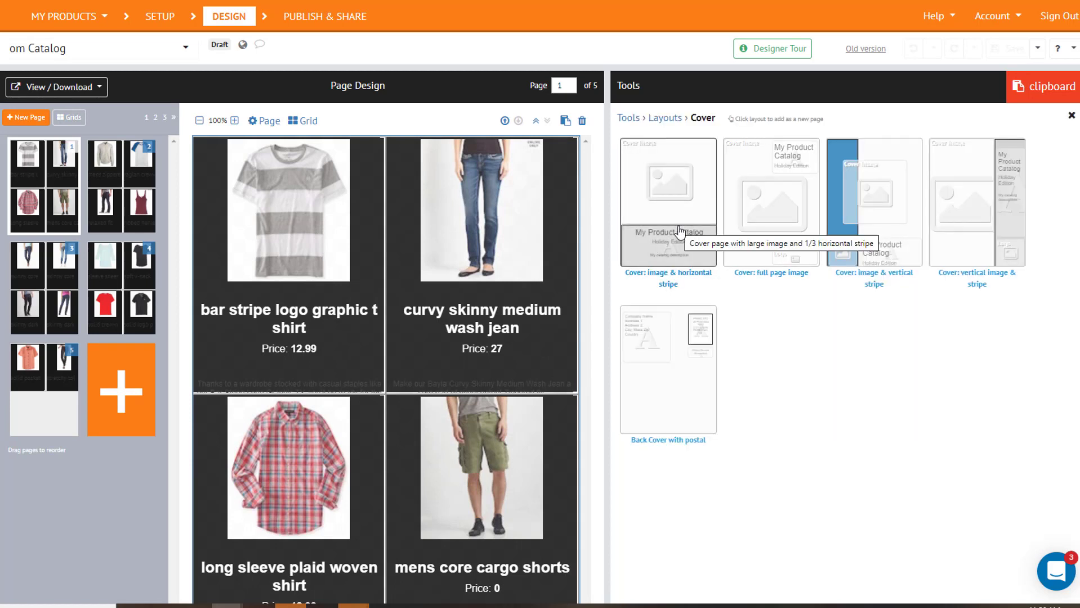
pyautogui.click(759, 228)
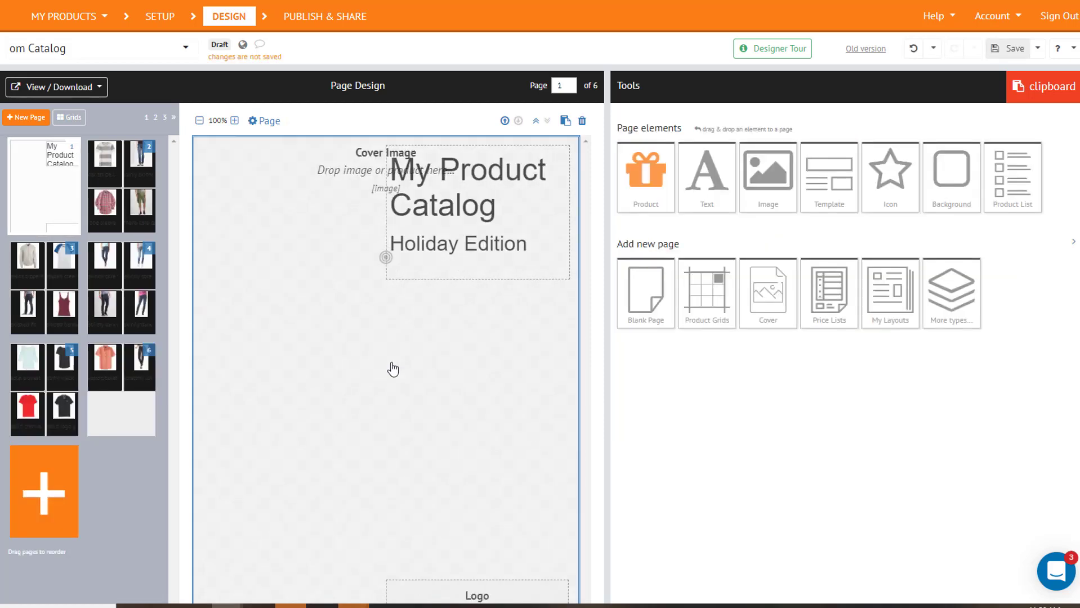
# Fill the cover image area with the three-women-on-yellow photo from the library
pyautogui.click(394, 366)
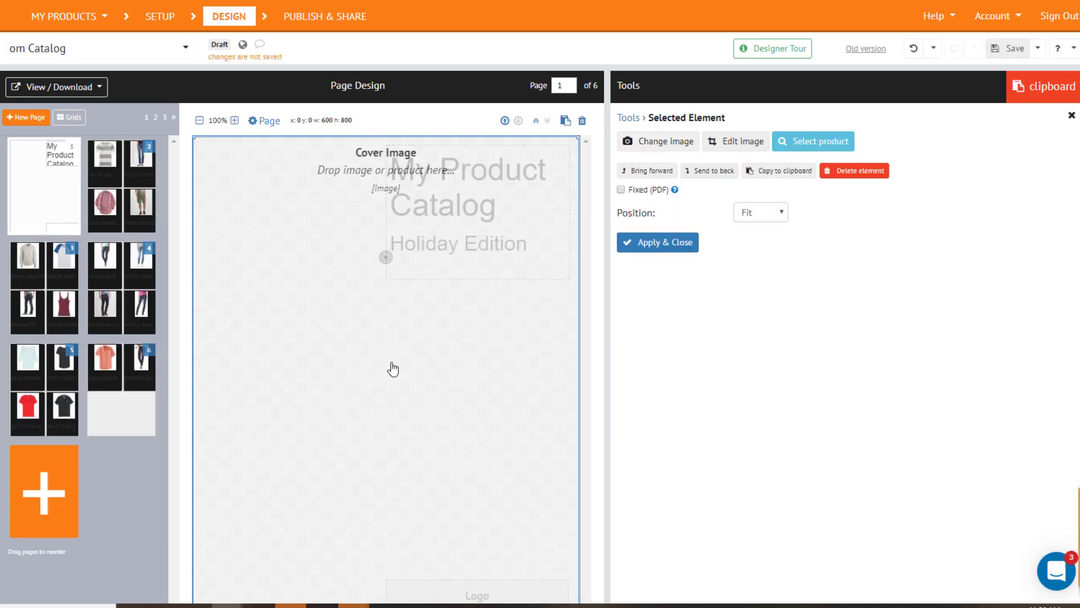
pyautogui.click(663, 141)
pyautogui.moveTo(669, 212); pyautogui.dragTo(547, 454)
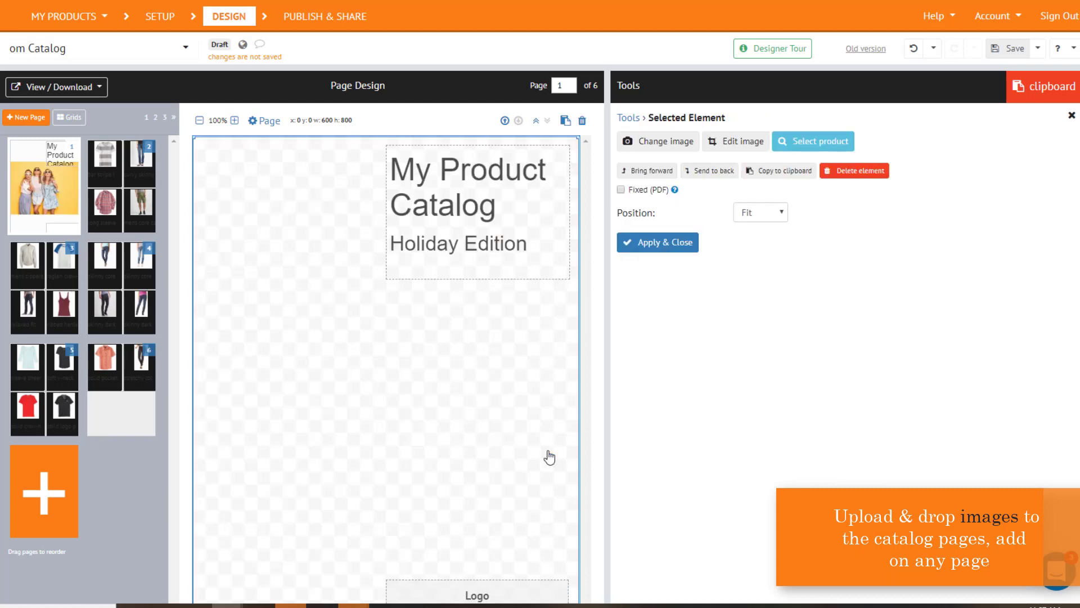
pyautogui.click(658, 242)
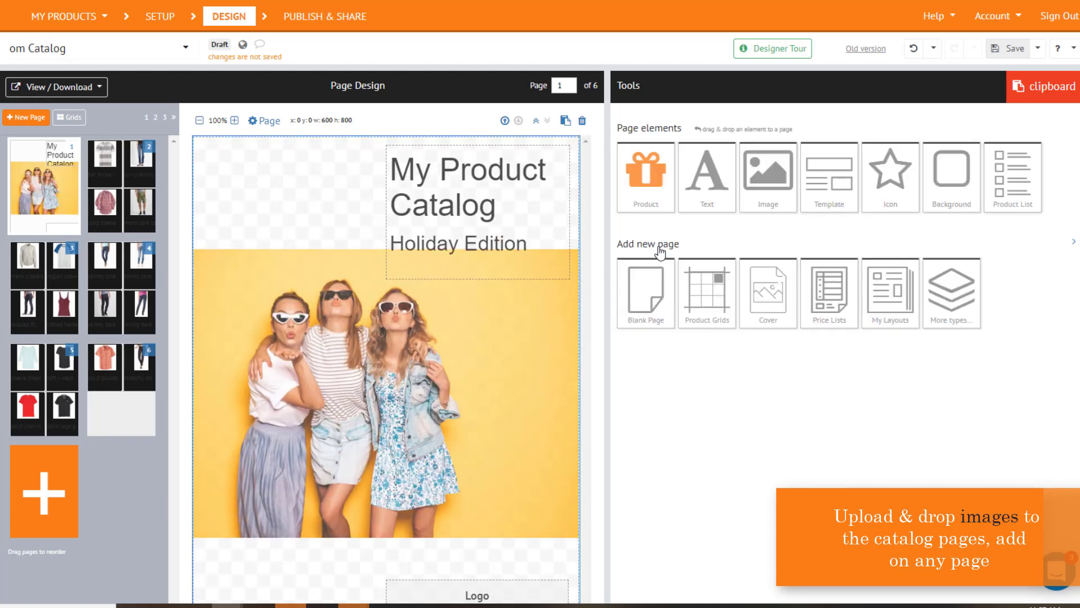
# Edit the cover title to read 'My Shopify Catalog'
pyautogui.click(510, 171)
pyautogui.press('BackSpace')
pyautogui.press('BackSpace')
pyautogui.press('BackSpace')
pyautogui.press('BackSpace')
pyautogui.press('BackSpace')
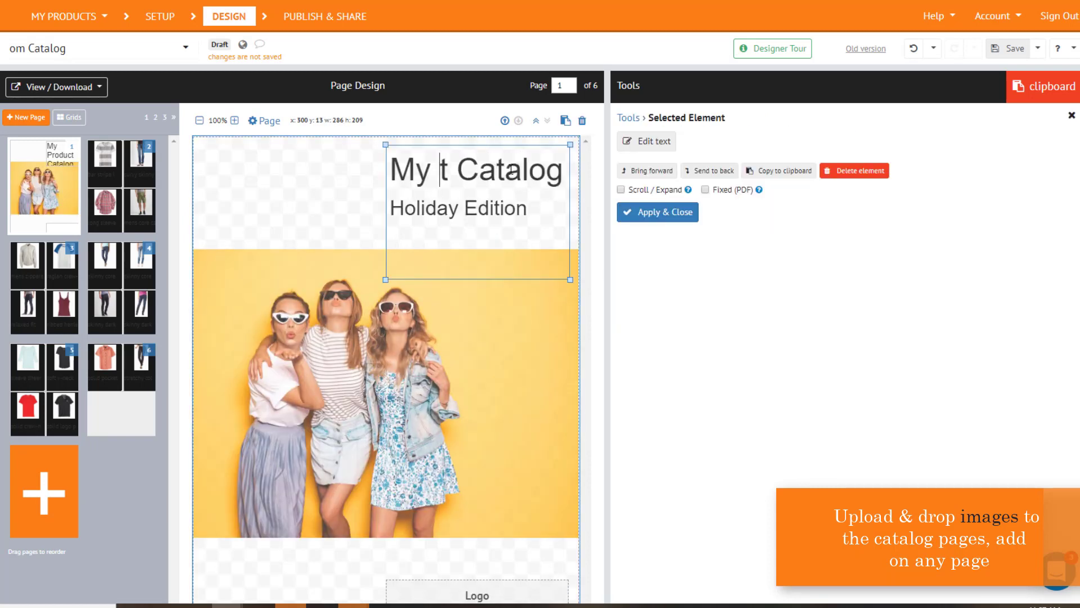
pyautogui.press('Delete')
pyautogui.write('Shopify')
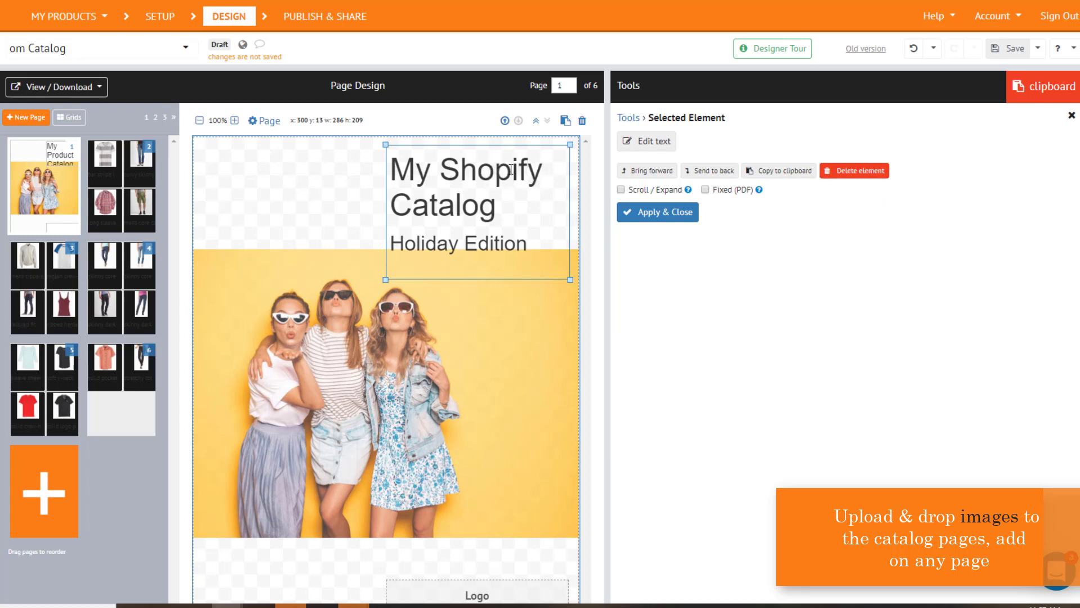
# Make the 'Holiday Edition' subtitle bold
pyautogui.moveTo(546, 244); pyautogui.dragTo(388, 243)
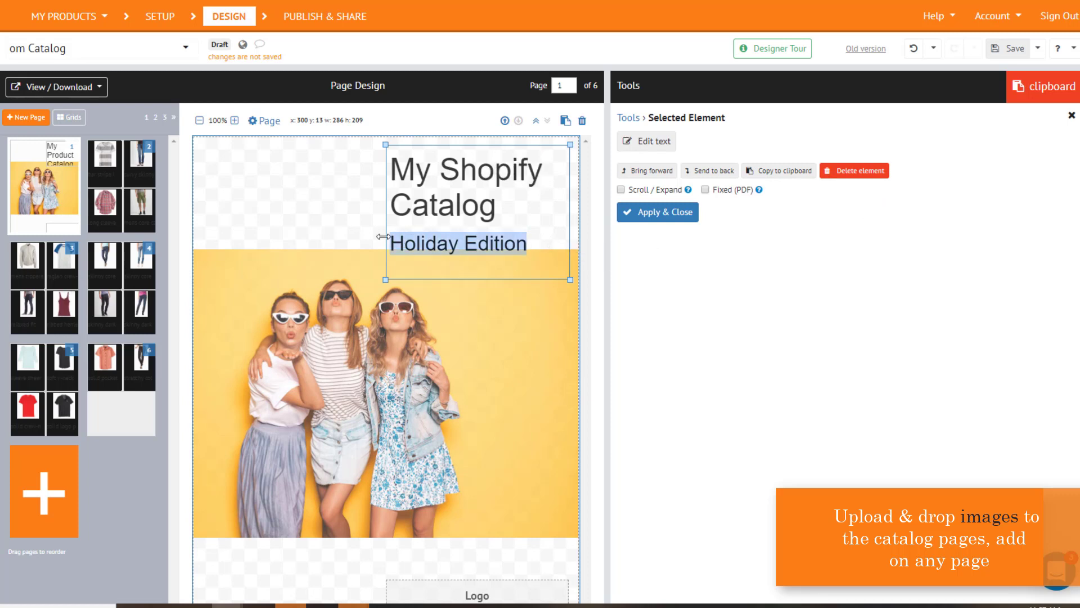
pyautogui.click(363, 276)
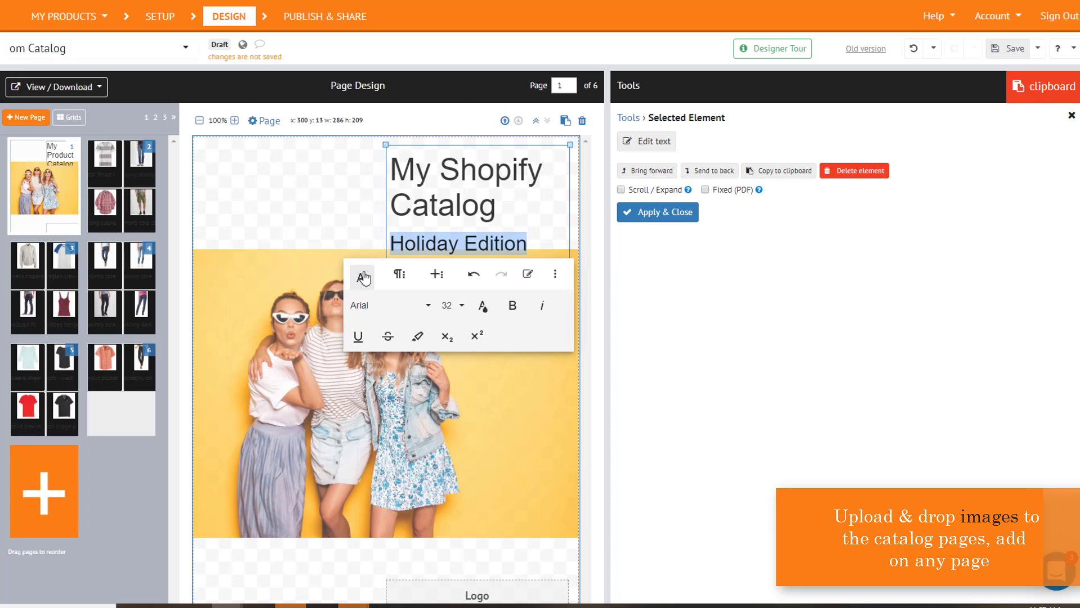
pyautogui.click(513, 305)
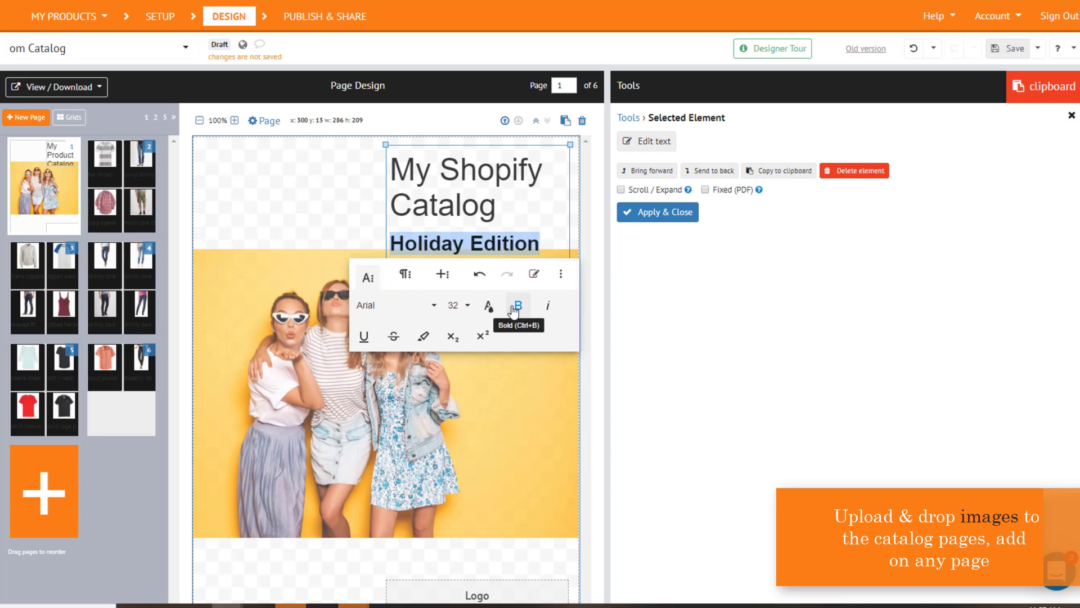
# Colour the 'My Shopify Catalog' title orange
pyautogui.moveTo(505, 201); pyautogui.dragTo(390, 158)
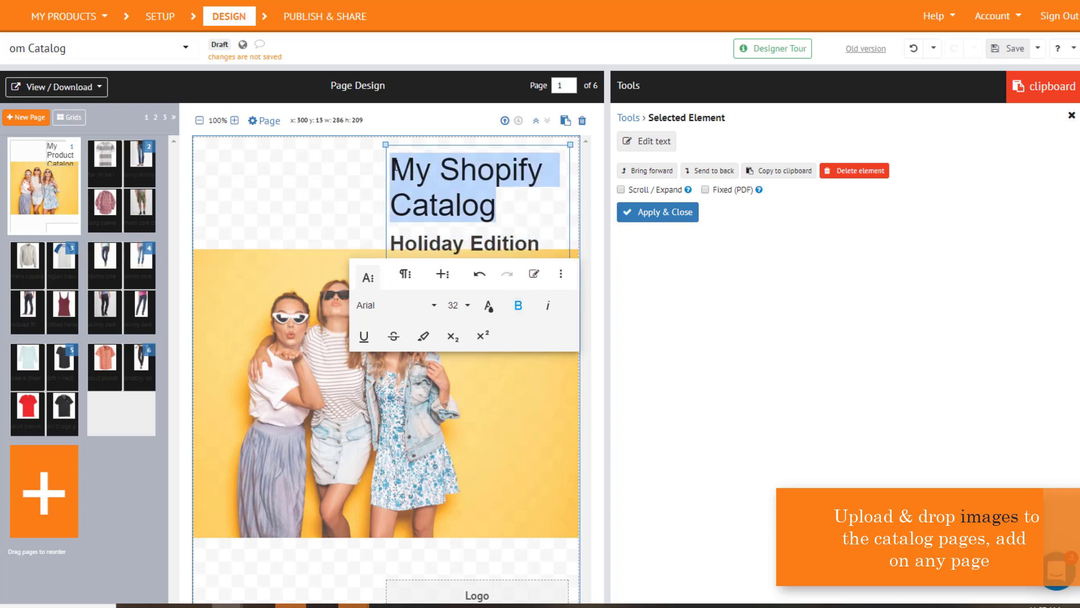
pyautogui.click(495, 274)
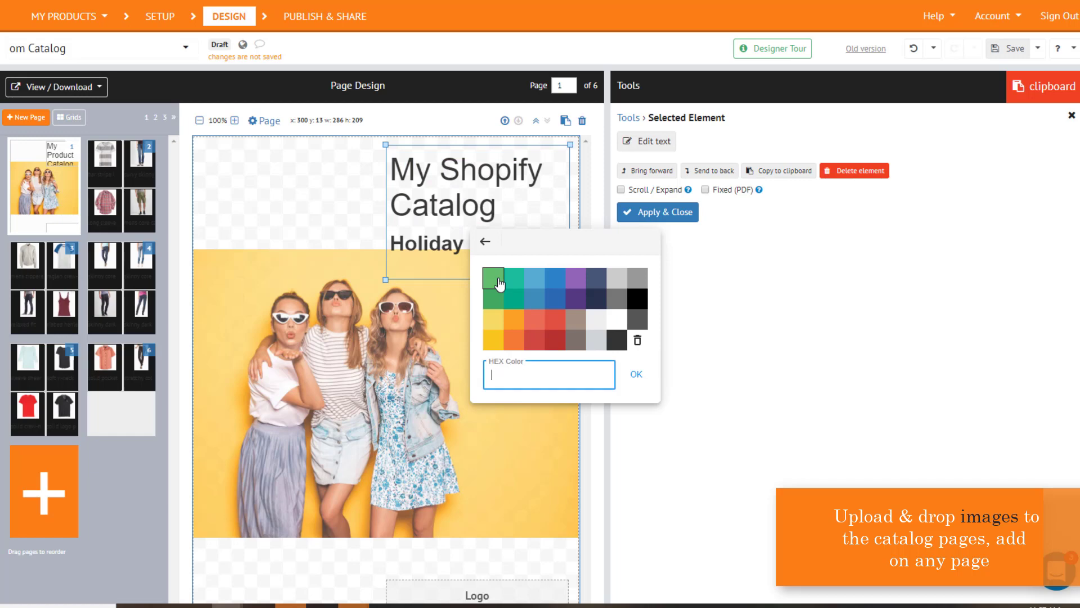
pyautogui.click(512, 319)
pyautogui.click(520, 220)
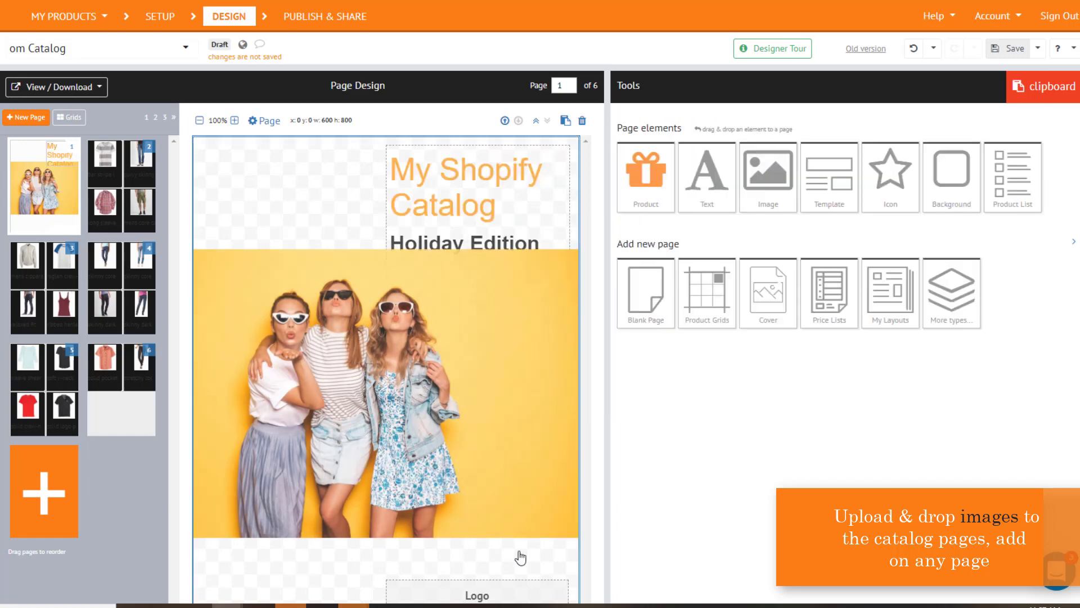
# Select the cover's bottom logo box and bring up the image library to place cm-logo.gif
pyautogui.click(521, 557)
pyautogui.click(507, 591)
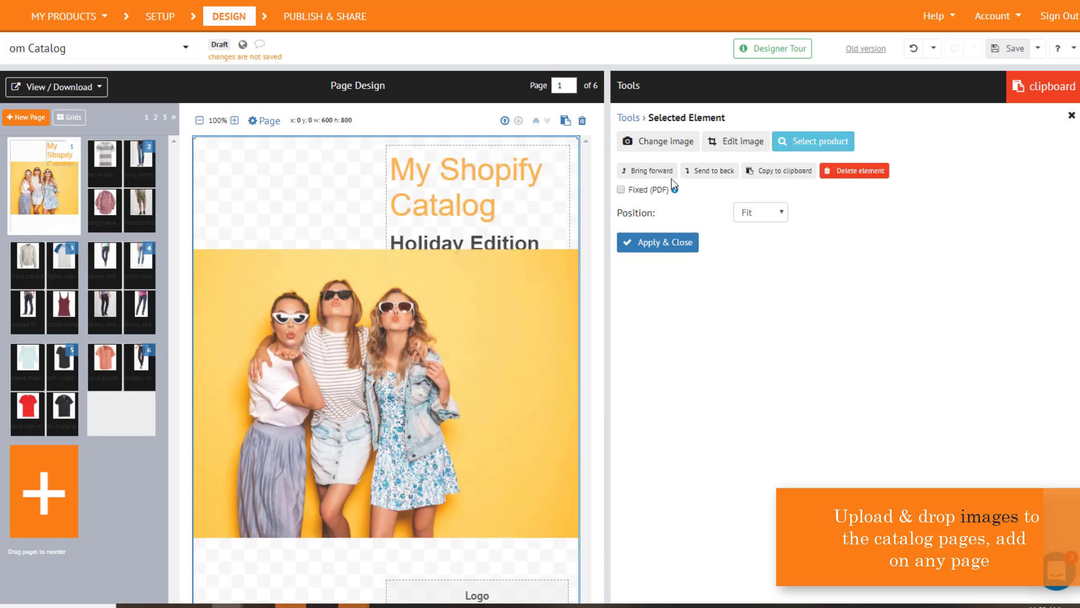
pyautogui.click(671, 142)
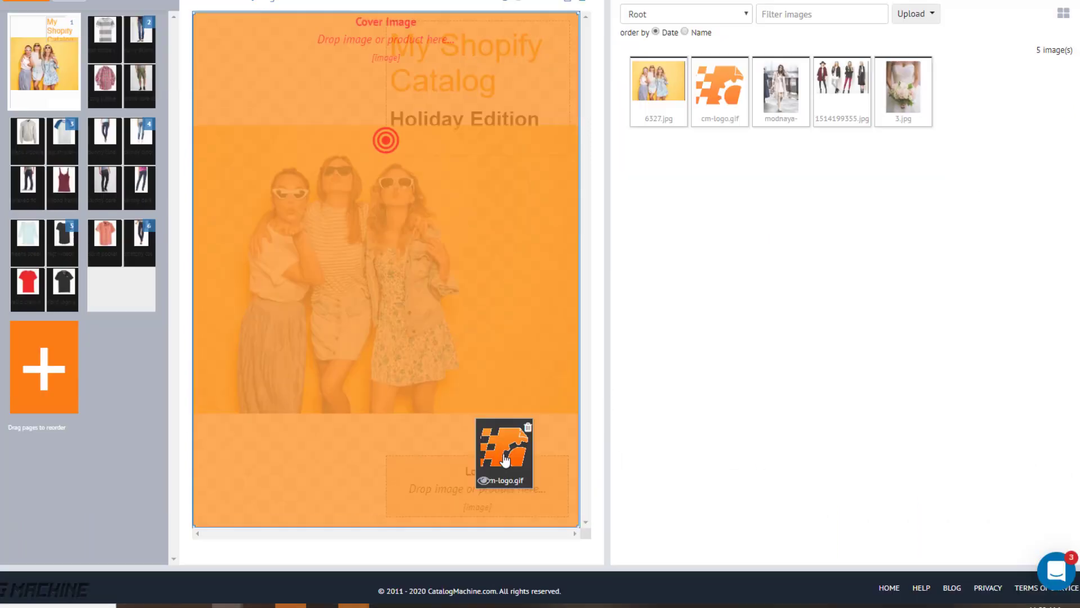
pyautogui.moveTo(721, 223); pyautogui.dragTo(507, 480)
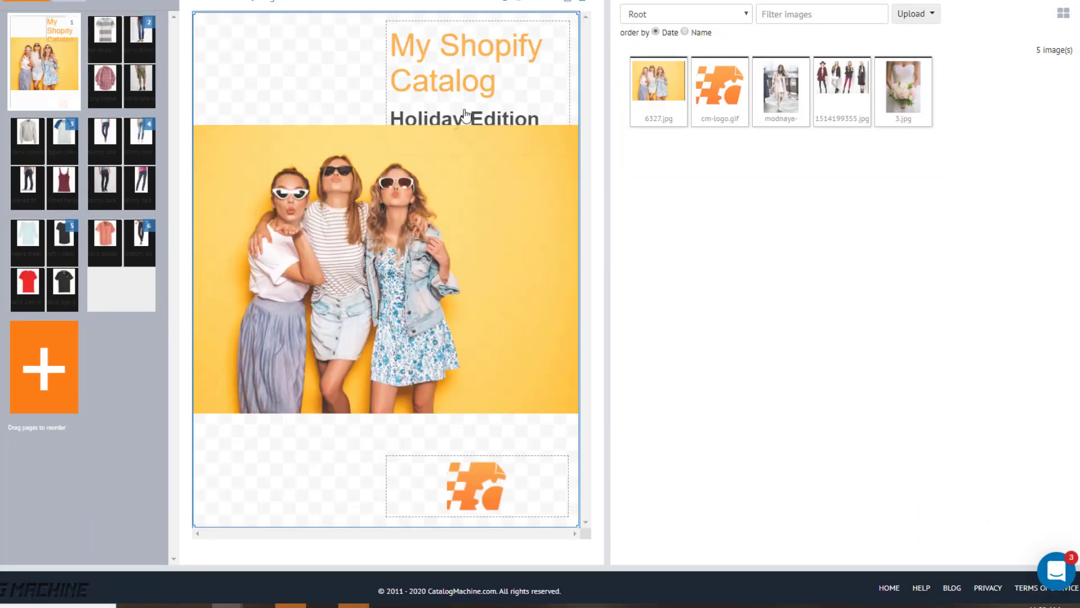
pyautogui.scroll(2, 496, 354)
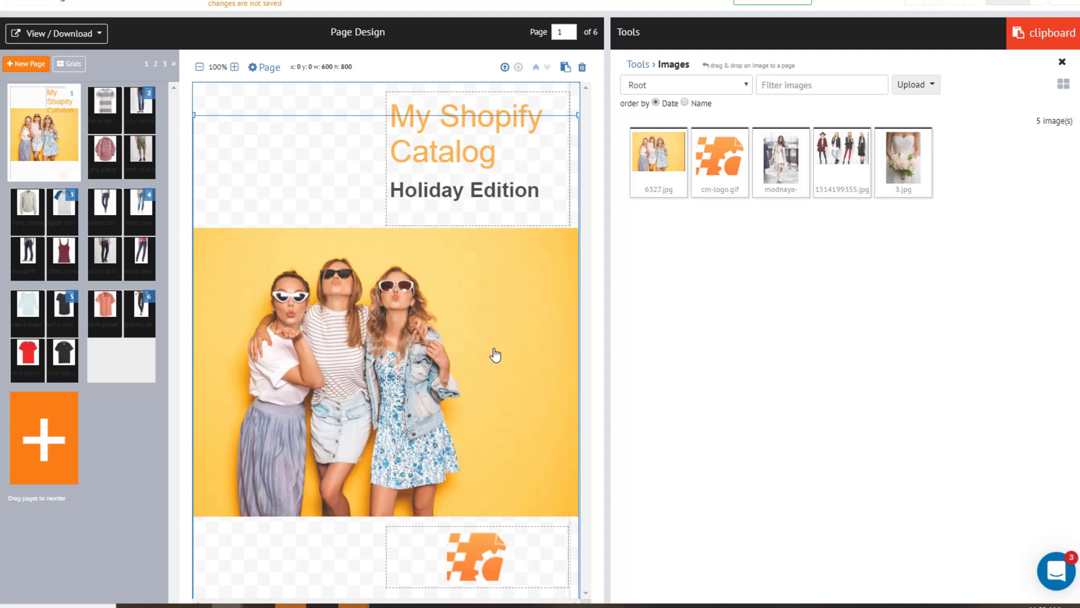
# Add a Background rectangle element from Tools onto the cover page
pyautogui.click(638, 65)
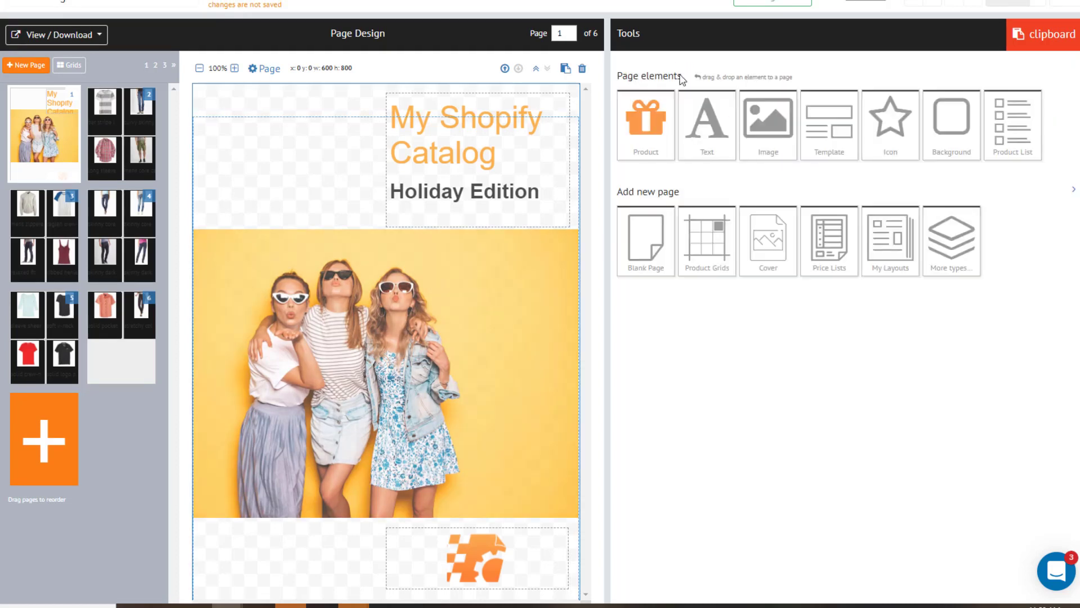
pyautogui.moveTo(958, 116); pyautogui.dragTo(295, 152)
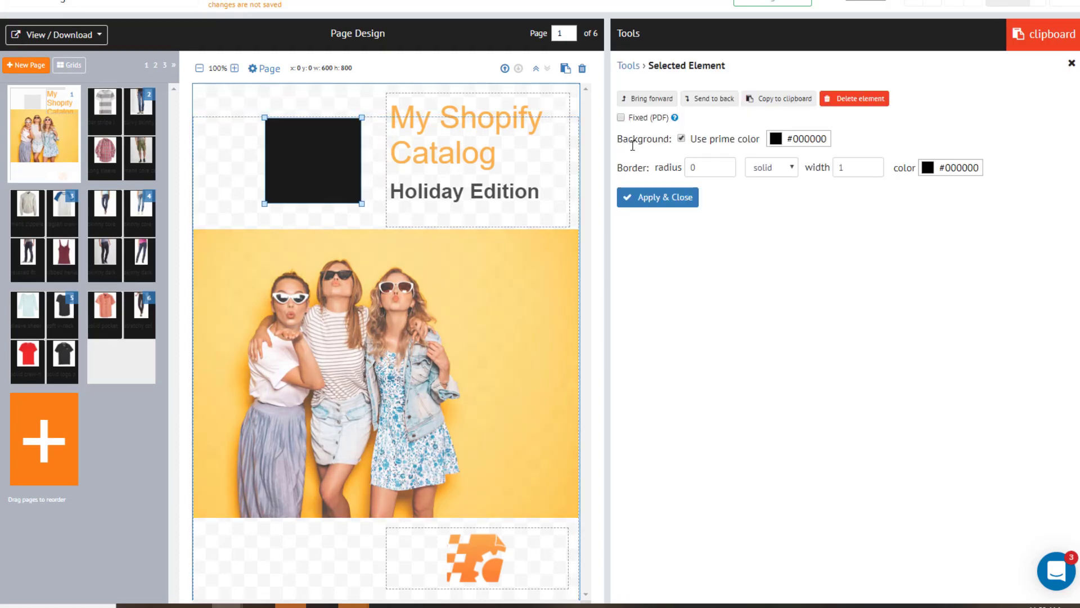
# Give the rectangle a taupe #a38f84 fill and matching border, and apply
pyautogui.click(802, 139)
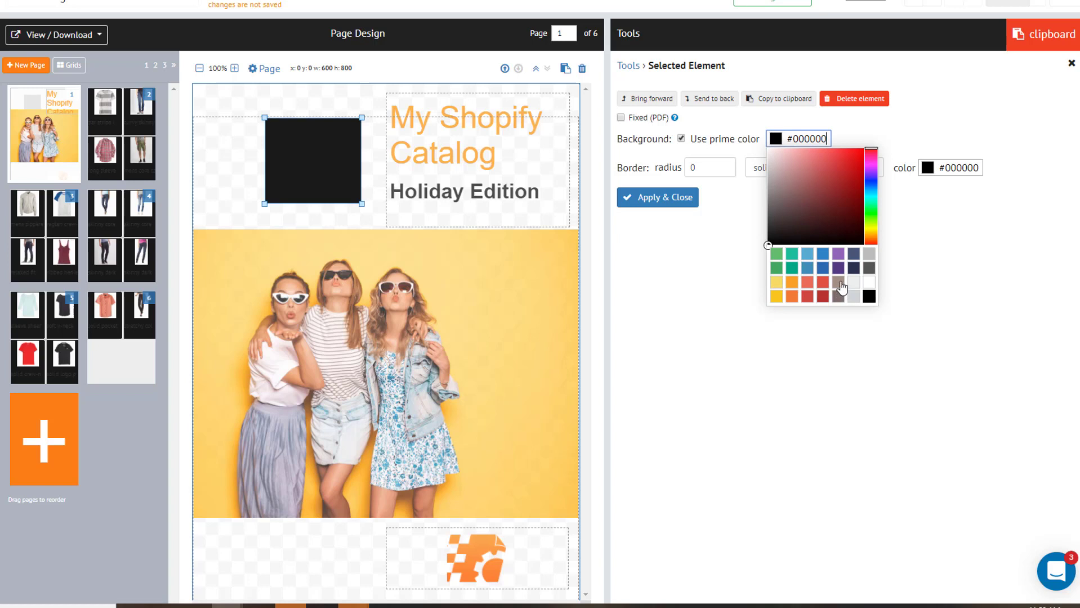
pyautogui.click(839, 283)
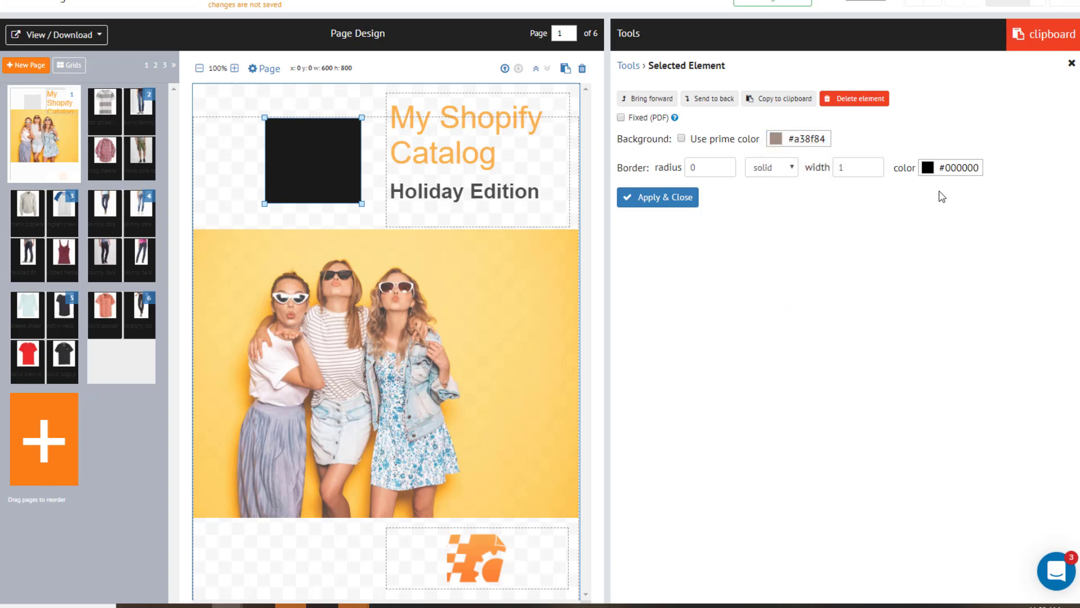
pyautogui.click(932, 170)
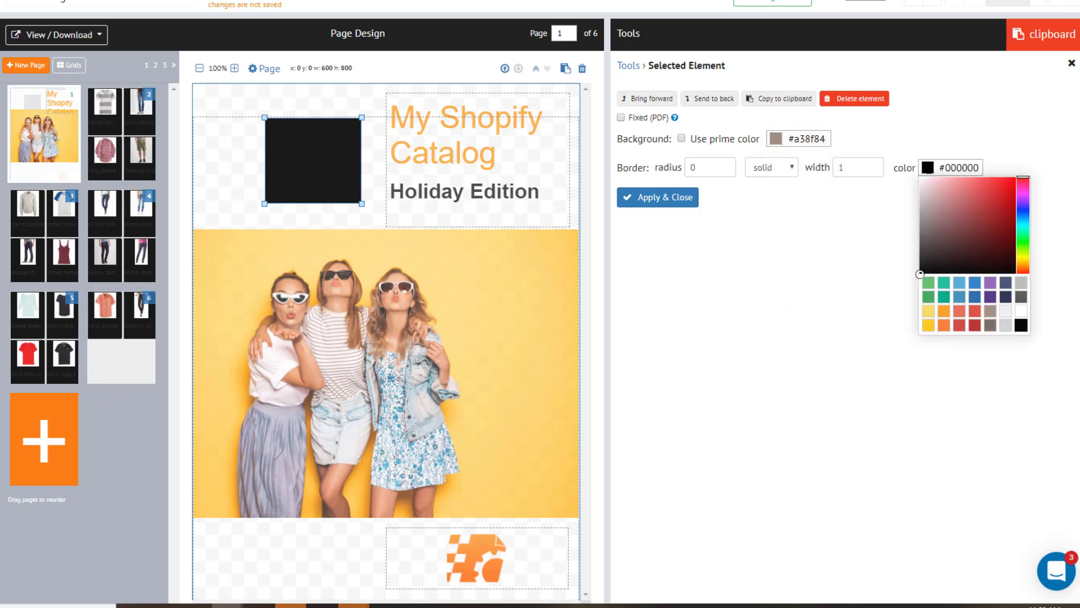
pyautogui.click(991, 312)
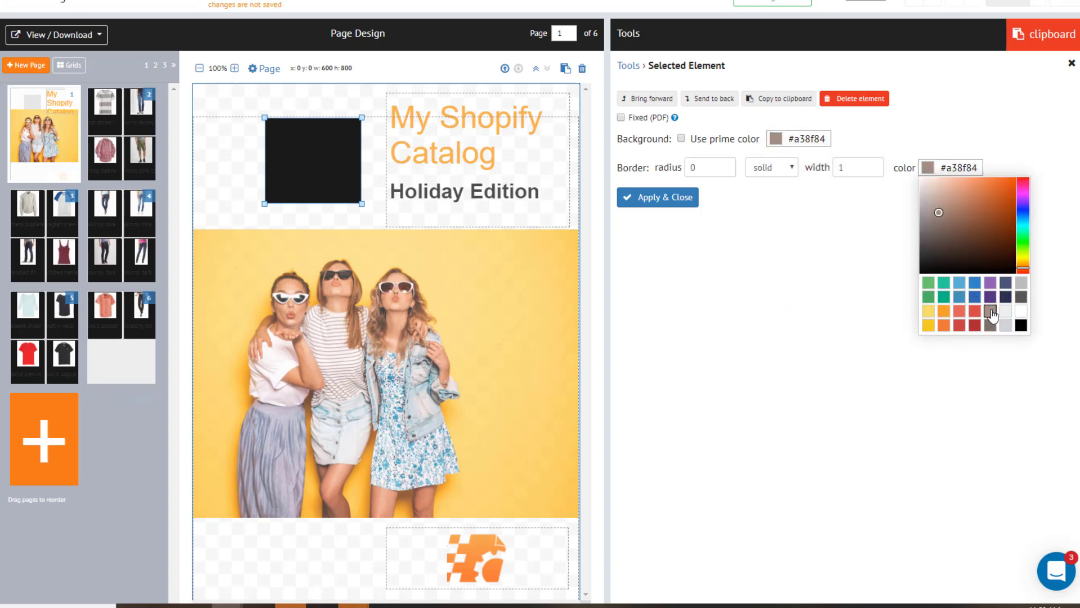
pyautogui.click(764, 247)
pyautogui.click(689, 201)
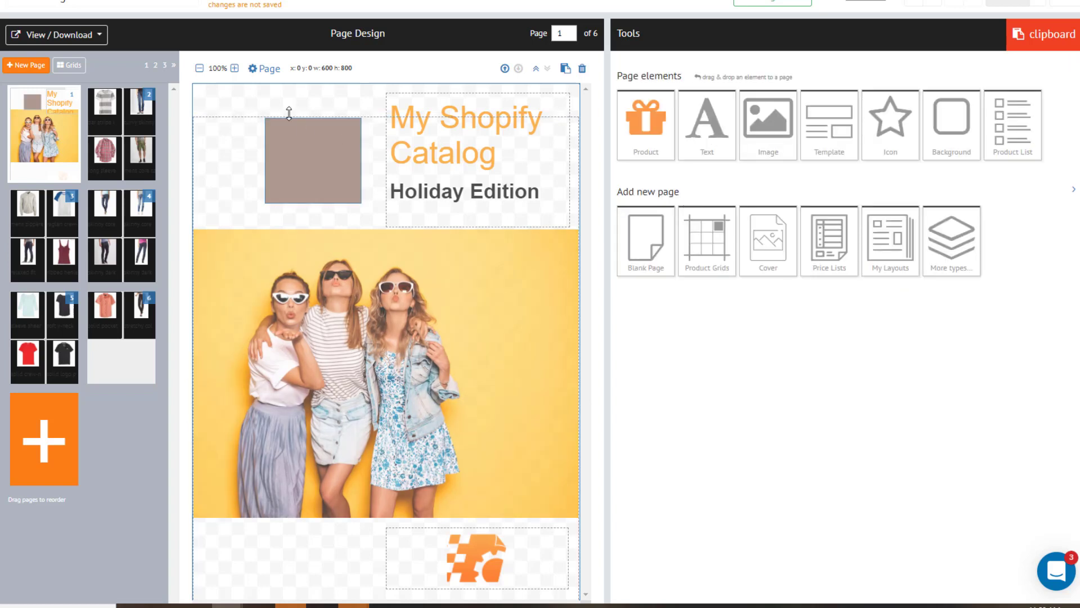
# Stretch the taupe rectangle from the top-left corner to cover the whole page
pyautogui.click(285, 137)
pyautogui.moveTo(265, 118); pyautogui.dragTo(190, 82)
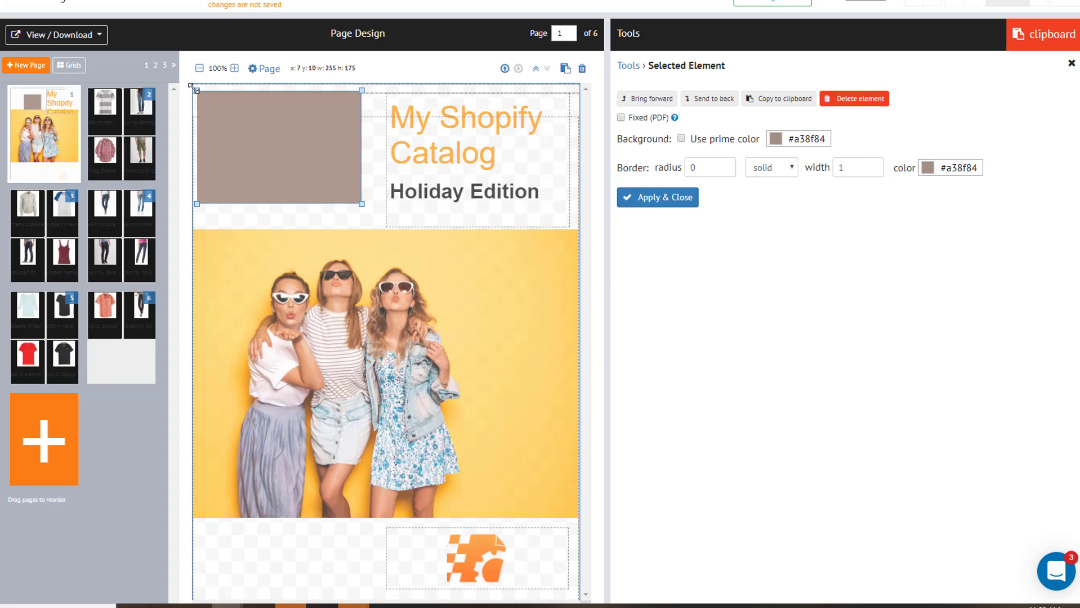
pyautogui.moveTo(361, 204); pyautogui.dragTo(579, 599)
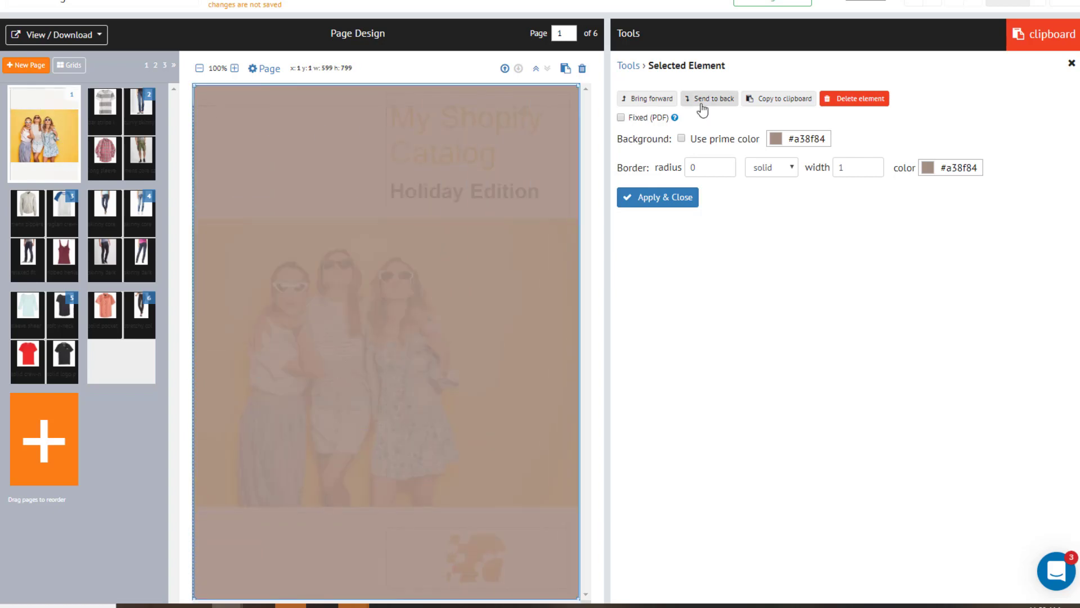
# Send the taupe rectangle to back and insert a Table of Contents as page 2
pyautogui.click(701, 98)
pyautogui.scroll(-1, 380, 296)
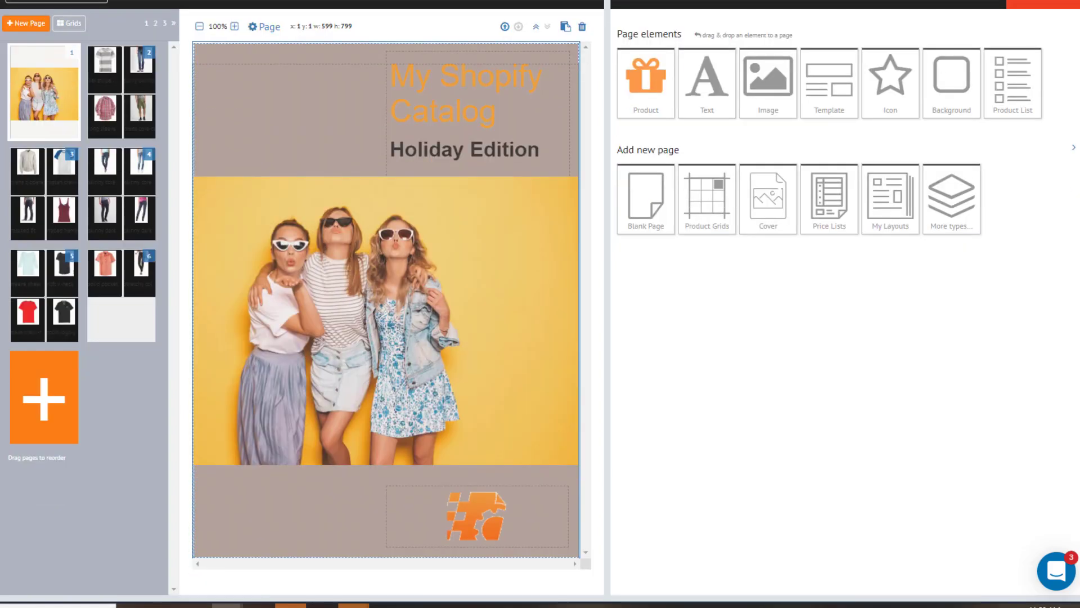
pyautogui.click(49, 407)
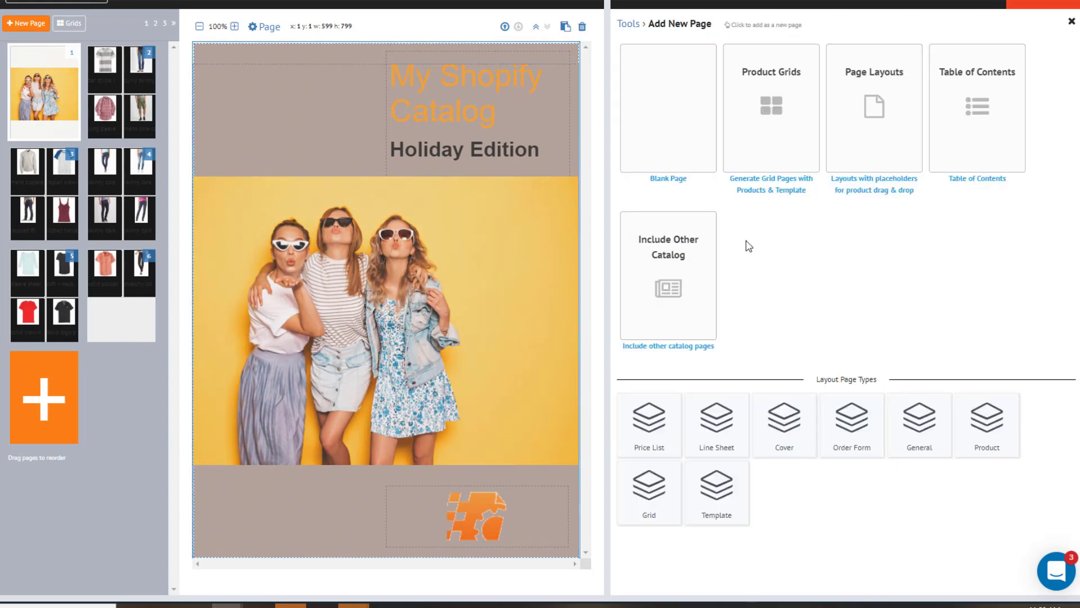
pyautogui.click(984, 132)
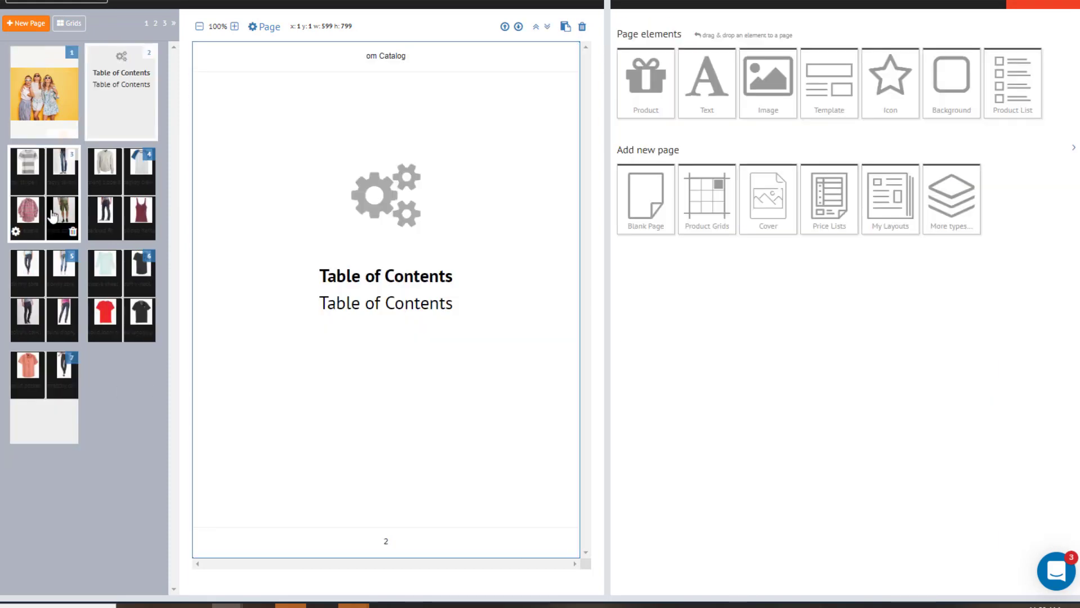
# Review the product grid pages 4 through 7 via their thumbnails
pyautogui.click(51, 215)
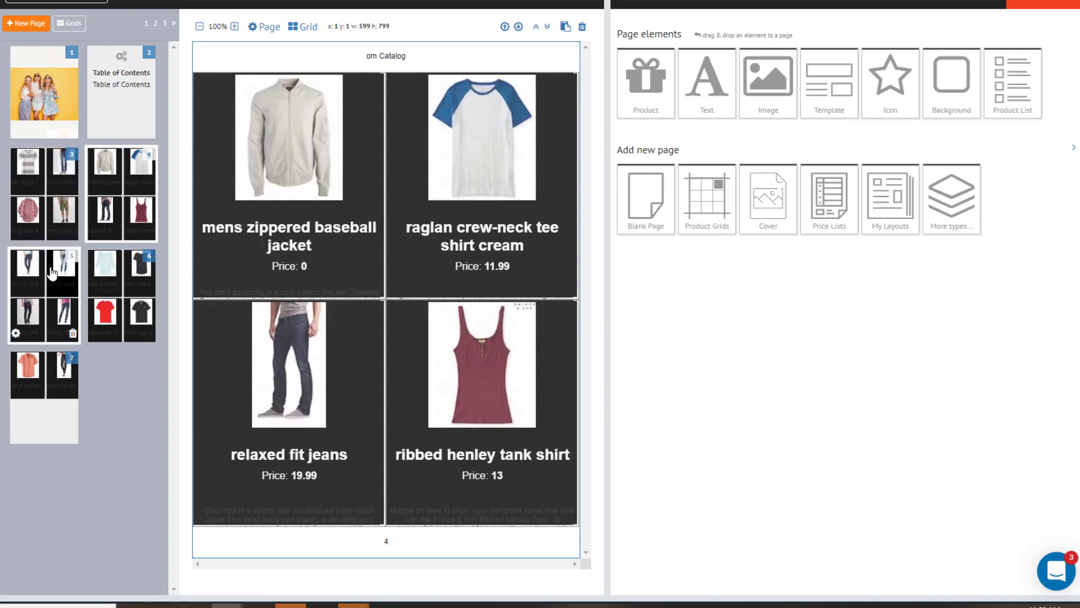
pyautogui.click(101, 274)
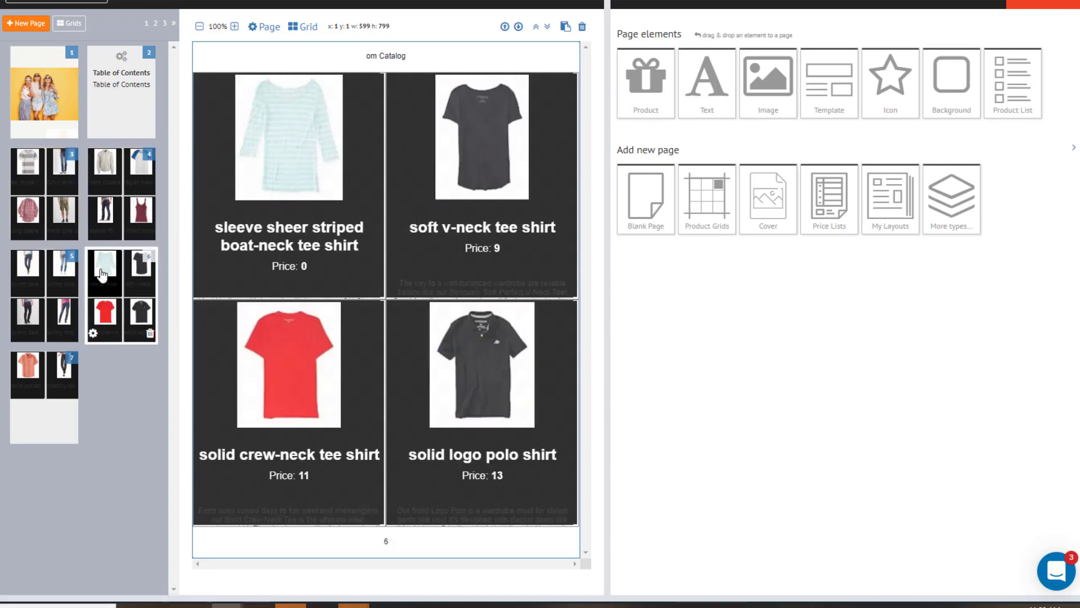
pyautogui.click(34, 376)
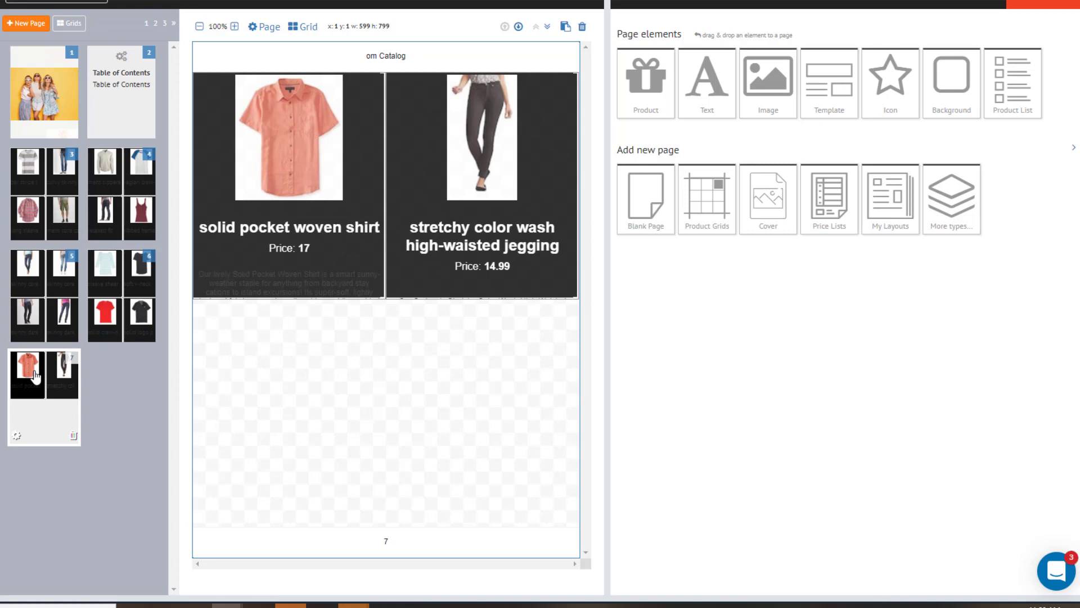
pyautogui.scroll(2, 994, 363)
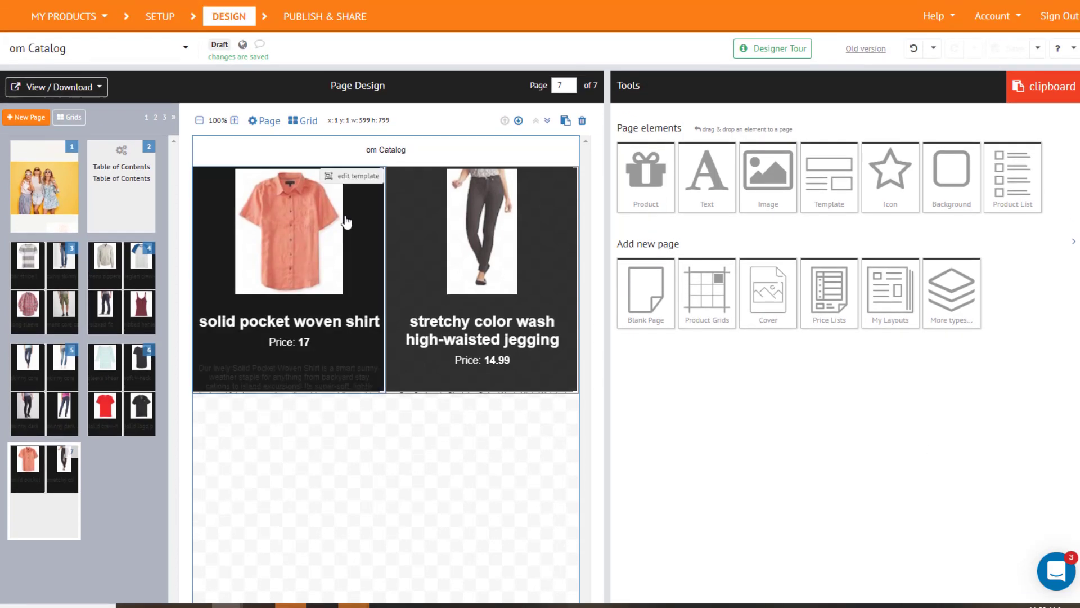
# Preview the catalog as a PDF from View / Download and download it
pyautogui.click(73, 88)
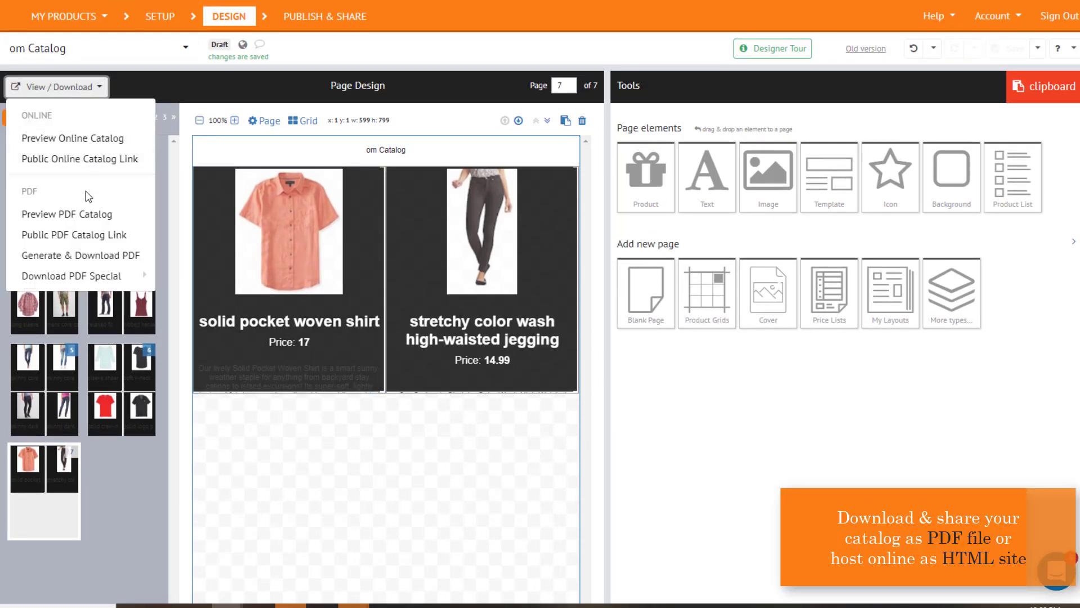
pyautogui.click(87, 216)
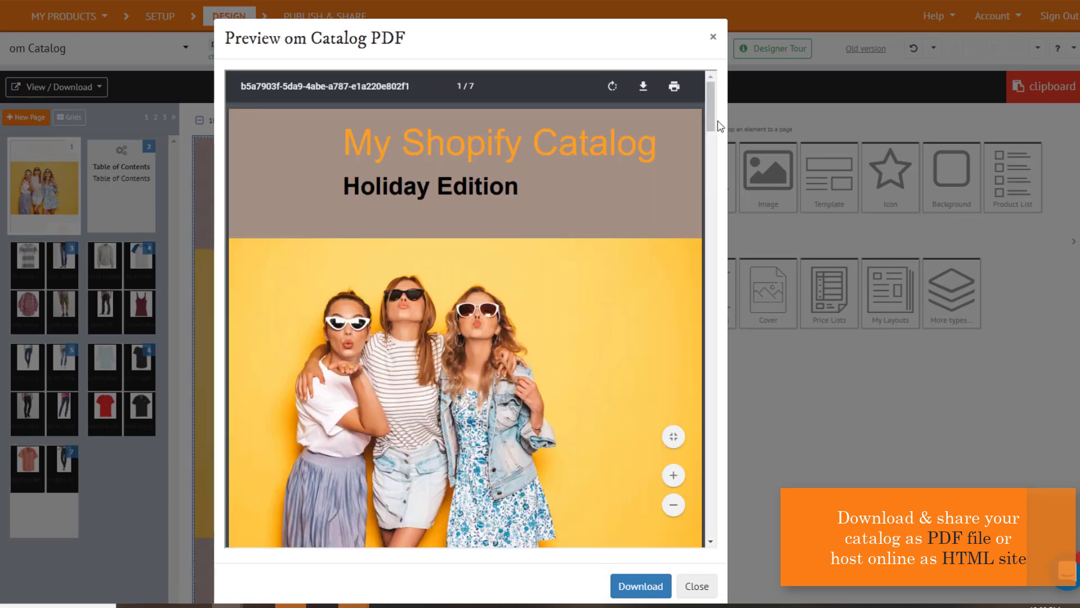
pyautogui.moveTo(718, 125)
pyautogui.mouseDown()
pyautogui.moveTo(743, 323)
pyautogui.moveTo(734, 522)
pyautogui.moveTo(726, 121)
pyautogui.mouseUp()
pyautogui.click(641, 586)
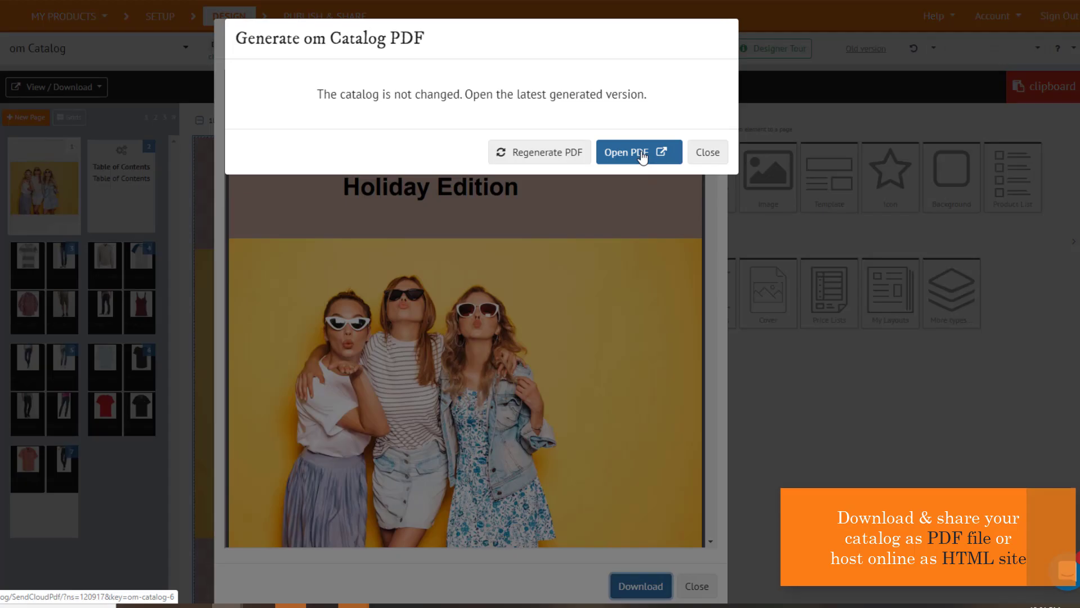
# Open the latest generated PDF, then close the message and the preview
pyautogui.click(643, 158)
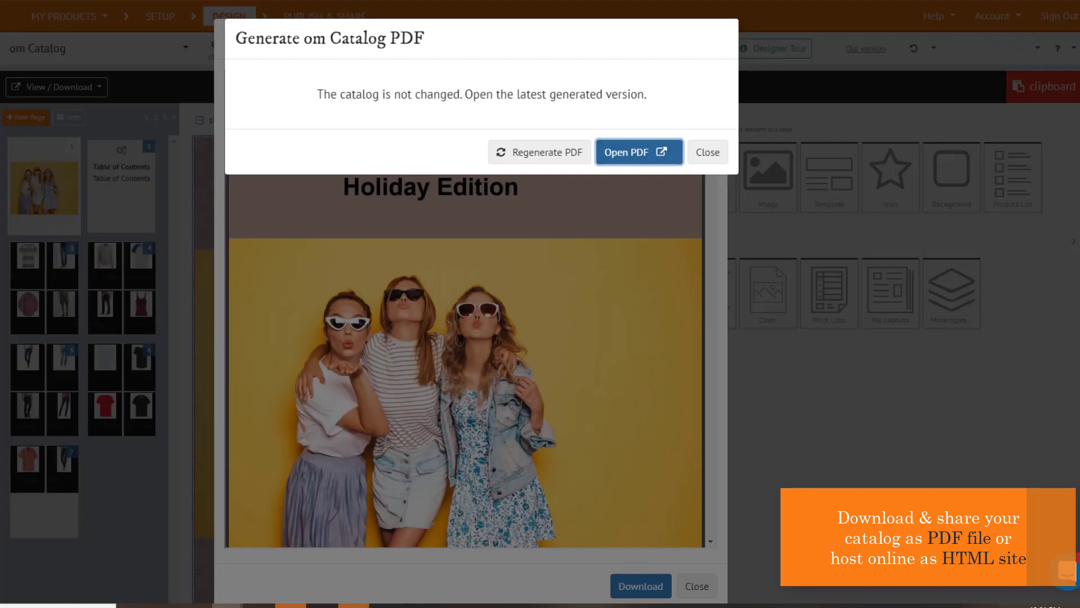
pyautogui.click(708, 153)
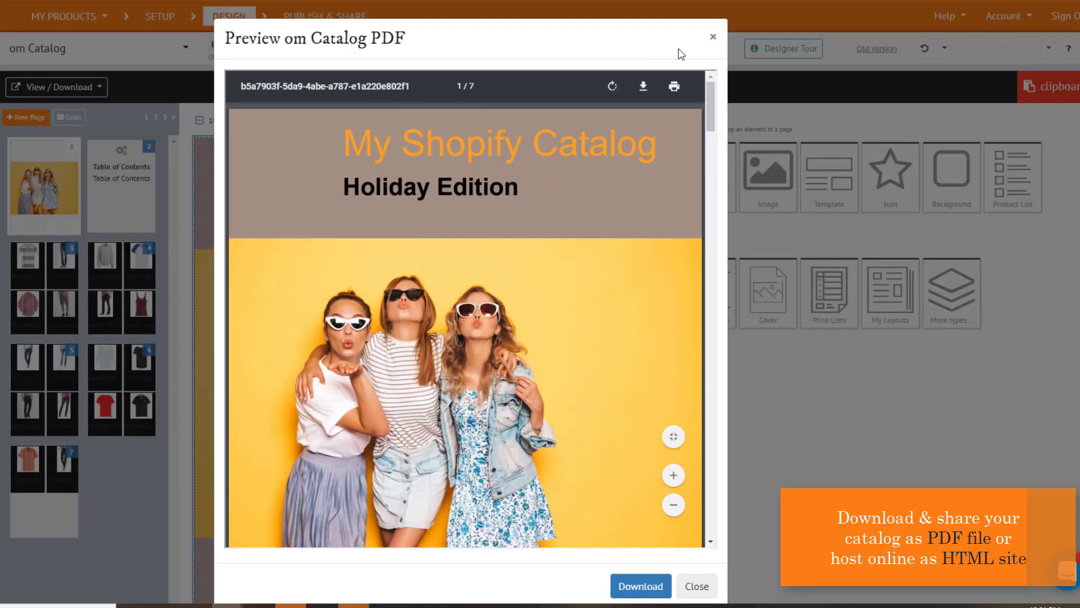
pyautogui.click(714, 40)
pyautogui.click(89, 87)
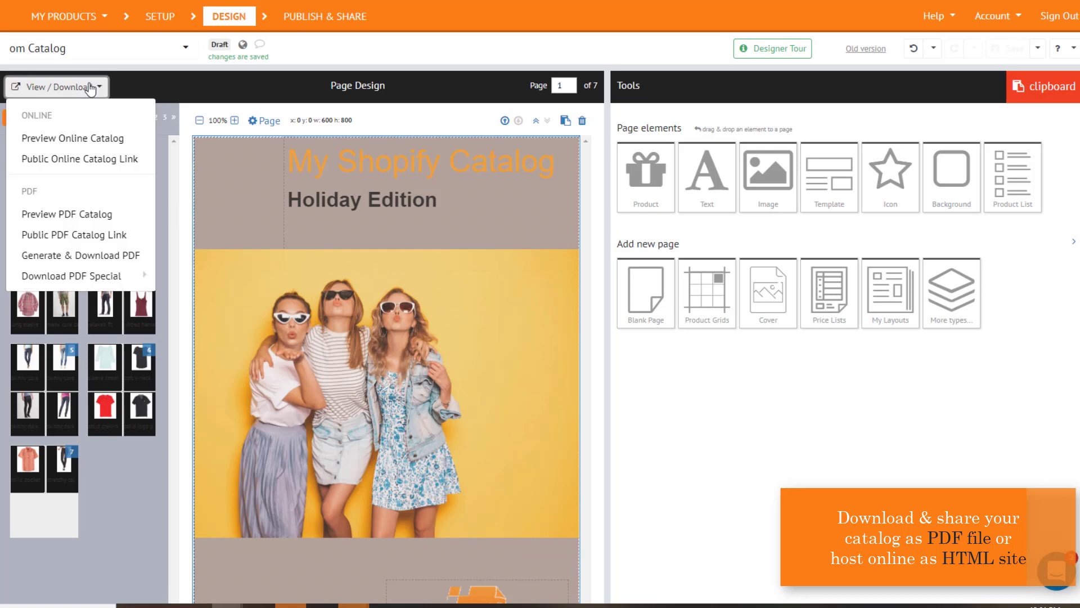
pyautogui.click(84, 139)
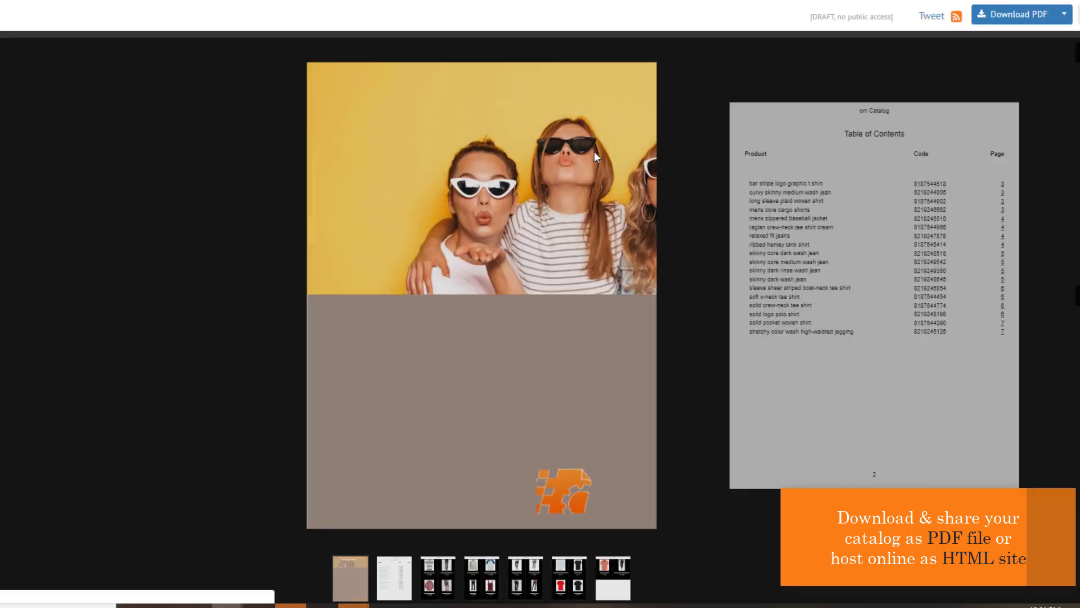
pyautogui.click(594, 152)
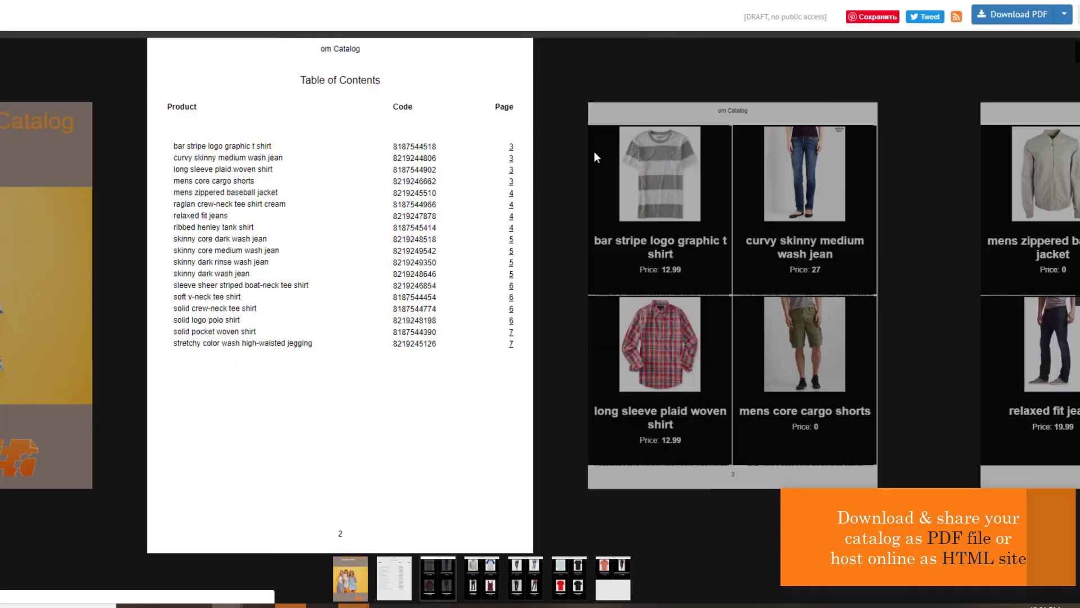
pyautogui.click(594, 153)
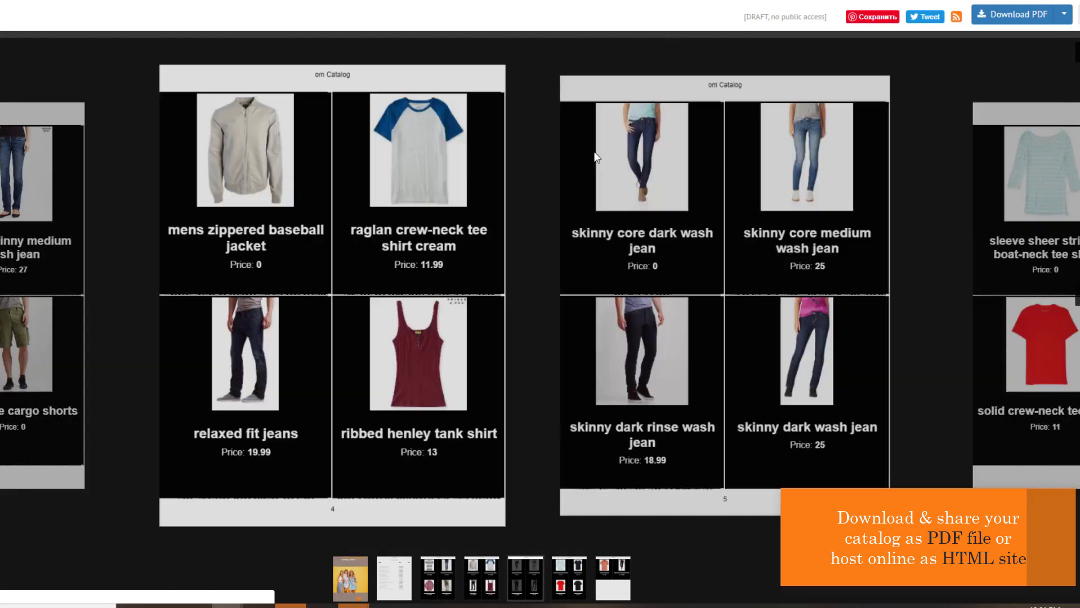
pyautogui.click(594, 153)
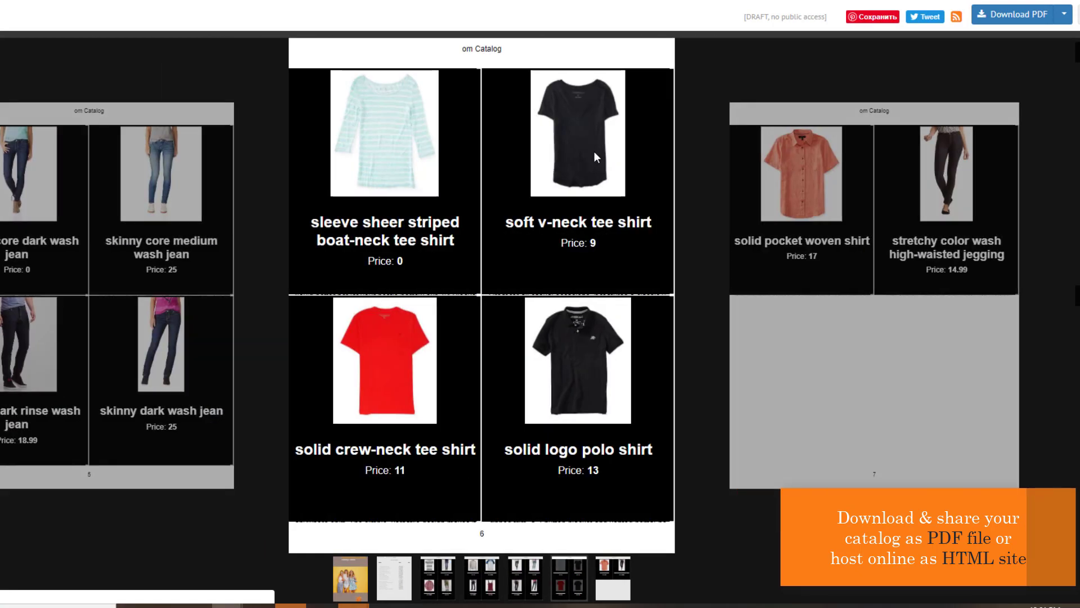
pyautogui.click(594, 154)
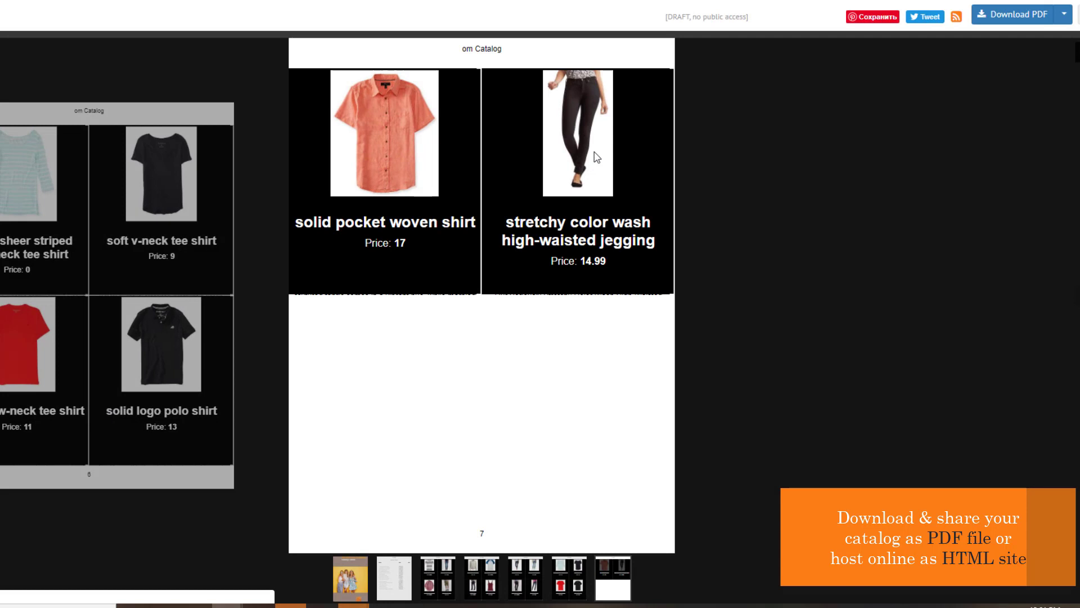